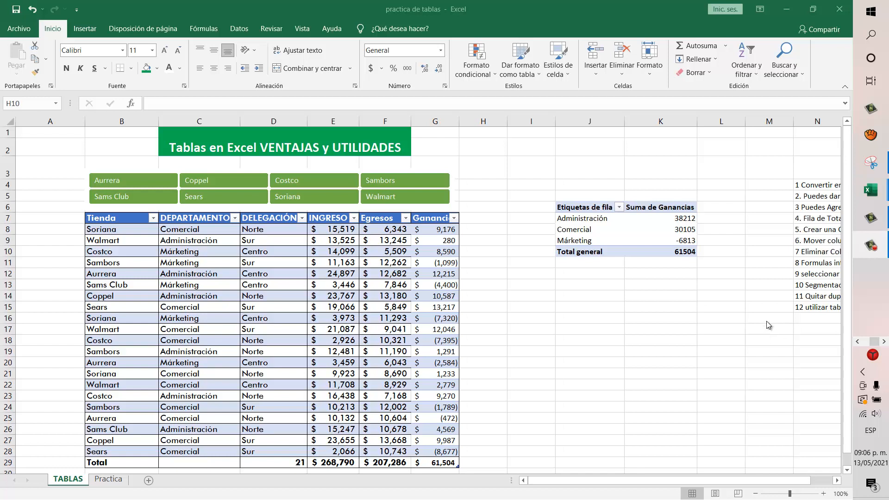
Step: Examine the finished store table on the TABLAS sheet and the table styles available for it
{"action": "left_click", "coordinate": [299, 282]}
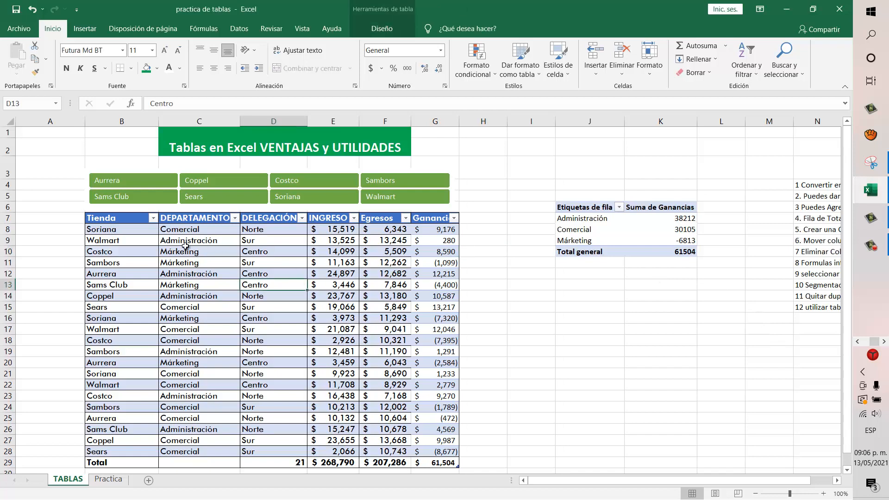
{"action": "left_click_drag", "start_coordinate": [139, 221], "coordinate": [456, 461]}
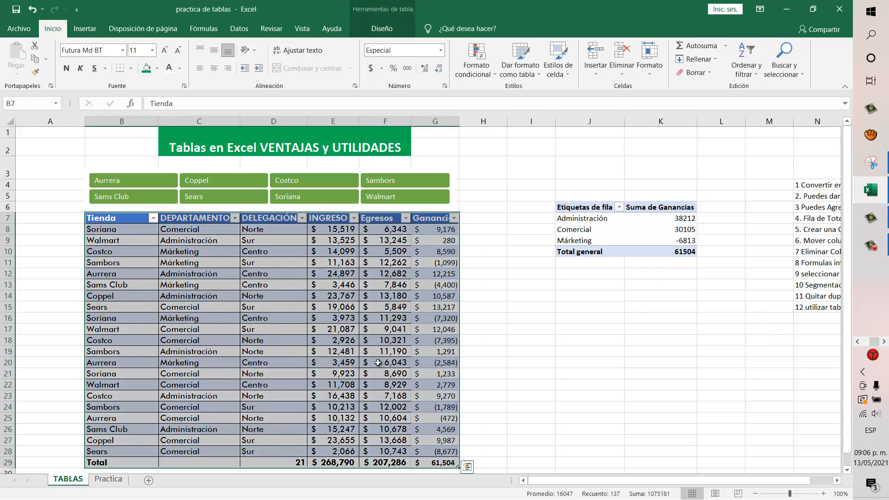
{"action": "left_click", "coordinate": [377, 363]}
{"action": "left_click", "coordinate": [279, 283]}
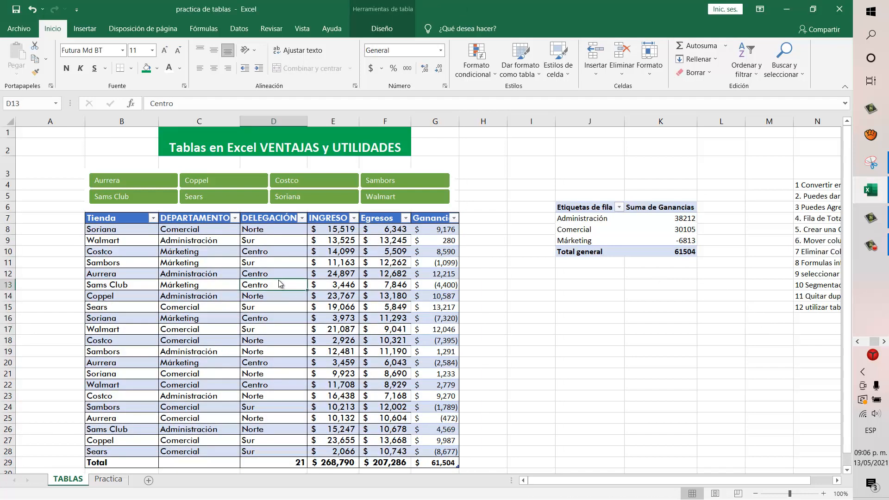
{"action": "left_click_drag", "start_coordinate": [280, 318], "coordinate": [283, 330]}
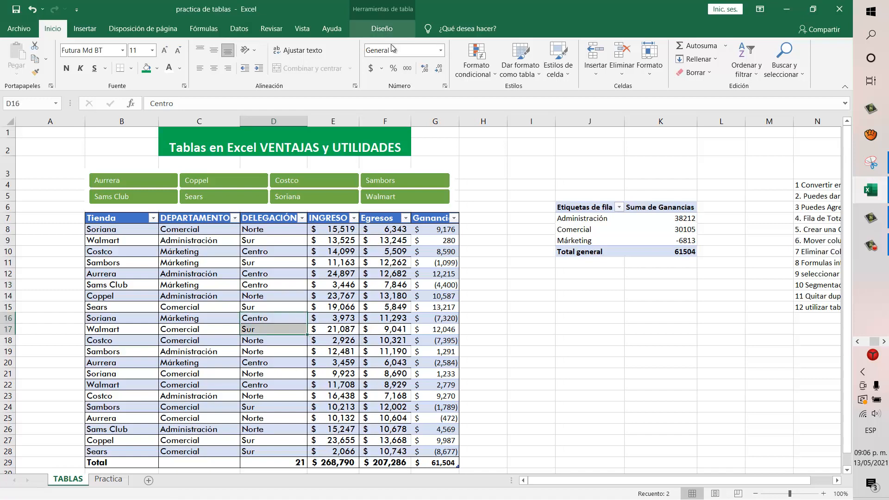
{"action": "left_click", "coordinate": [382, 28]}
{"action": "left_click", "coordinate": [808, 72]}
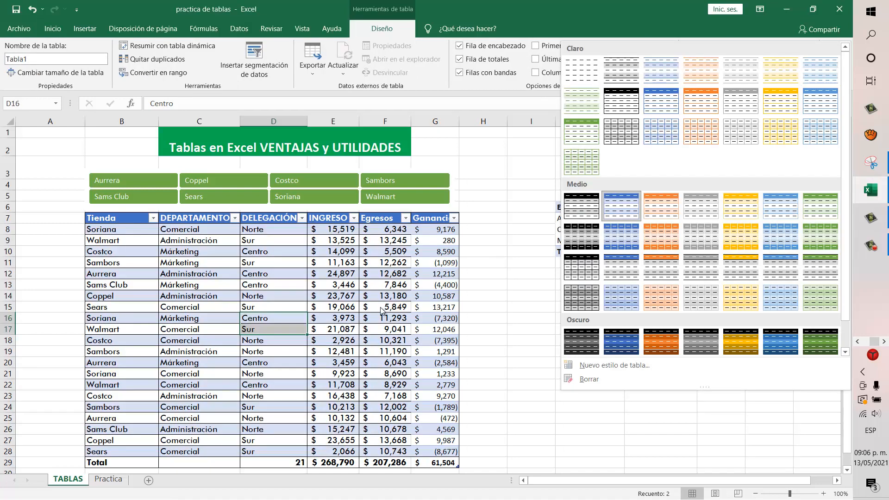
{"action": "left_click", "coordinate": [388, 257]}
{"action": "left_click", "coordinate": [282, 296]}
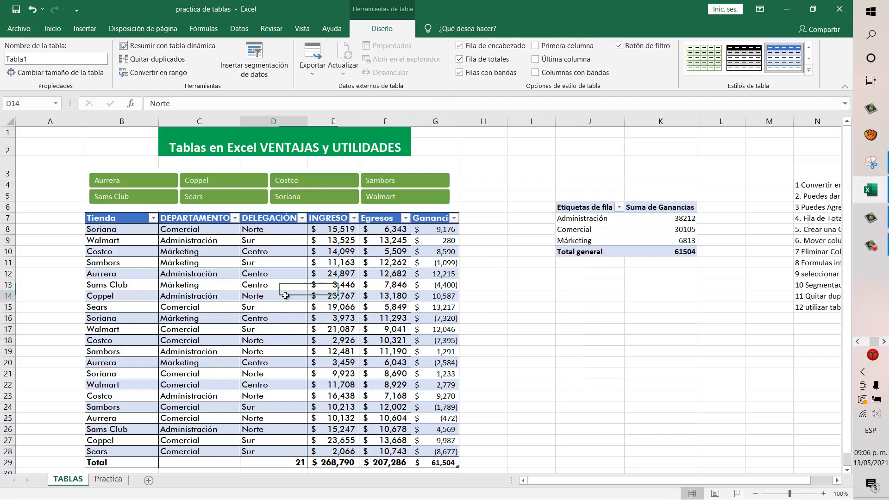
{"action": "left_click", "coordinate": [385, 285]}
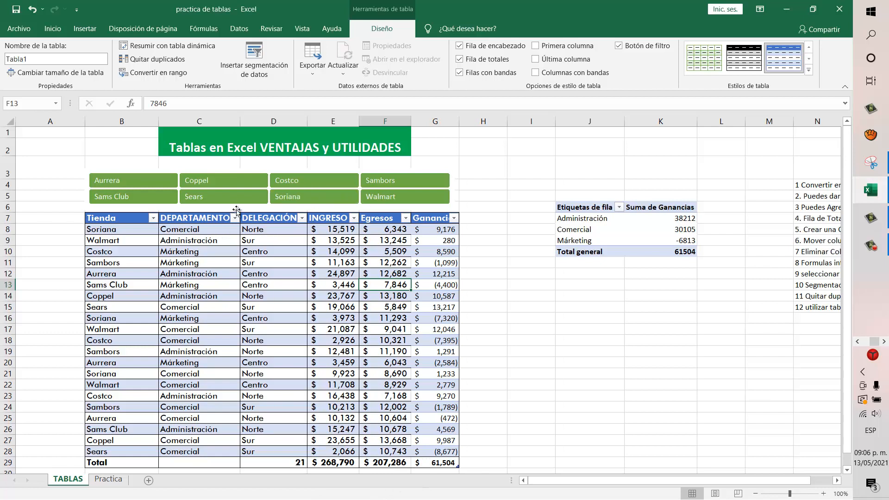
Step: Filter the store table with the slicer to show Sears, Soriana and Walmart together
{"action": "left_click", "coordinate": [229, 197]}
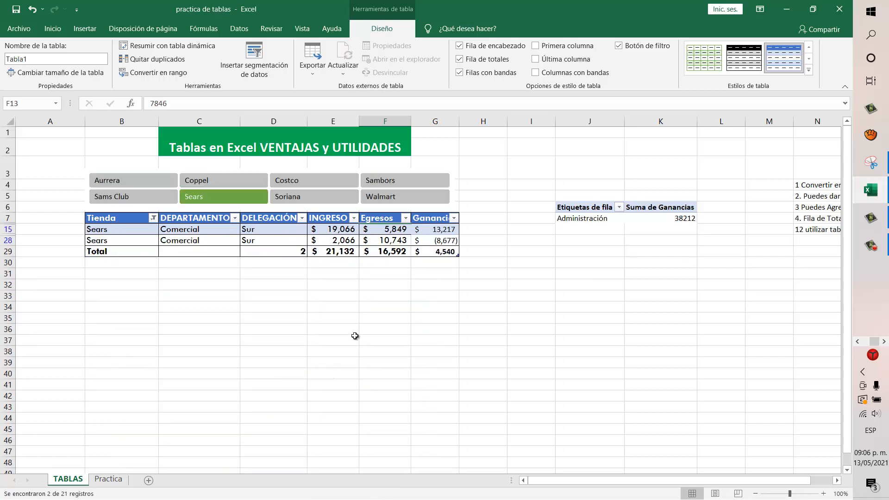
{"action": "left_click", "coordinate": [318, 195], "text": "ctrl"}
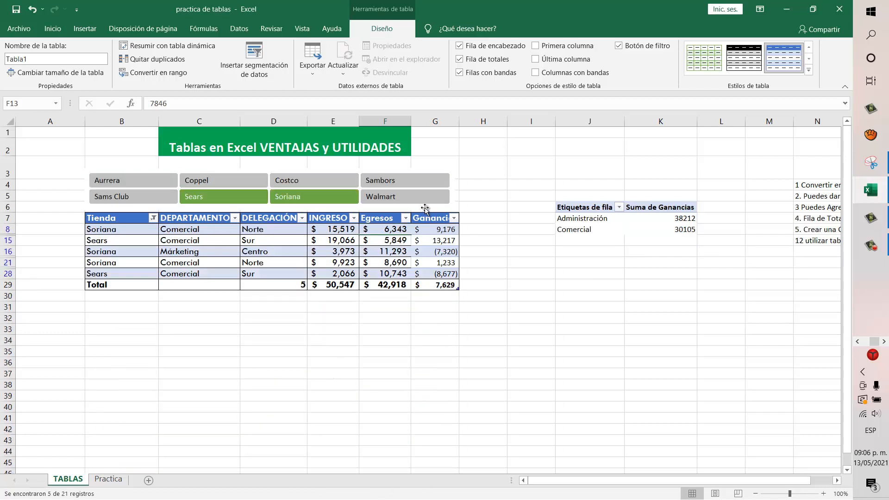
{"action": "left_click", "coordinate": [407, 198], "text": "ctrl"}
{"action": "left_click", "coordinate": [326, 305]}
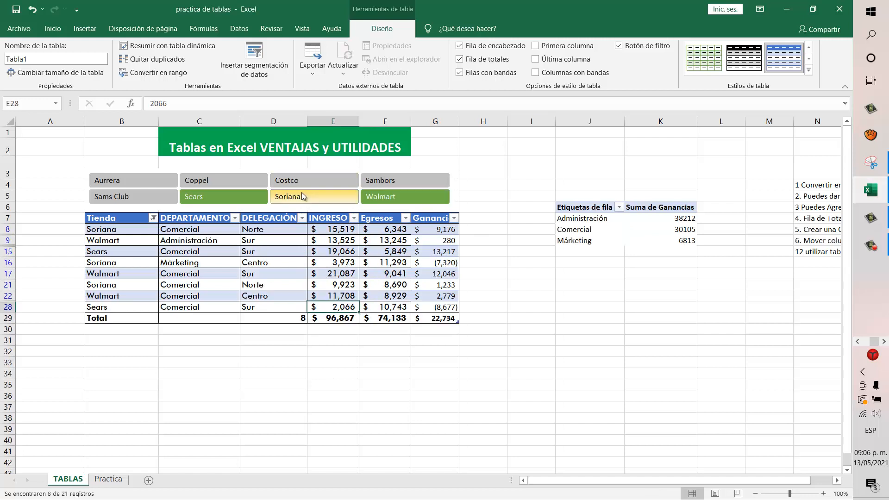
Step: Add Costco, Coppel and Aurrera to the stores selected in the slicer
{"action": "left_click", "coordinate": [315, 180], "text": "ctrl"}
{"action": "left_click", "coordinate": [215, 180], "text": "ctrl"}
{"action": "left_click", "coordinate": [139, 181], "text": "ctrl"}
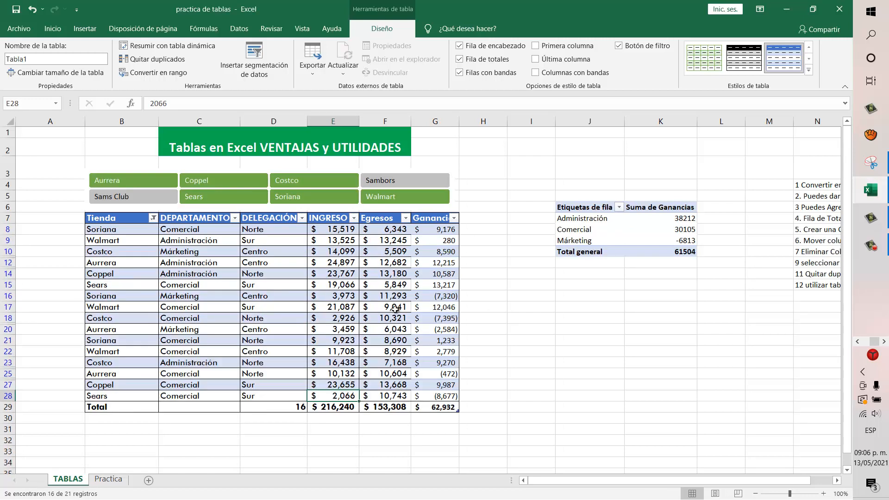
{"action": "left_click", "coordinate": [312, 301]}
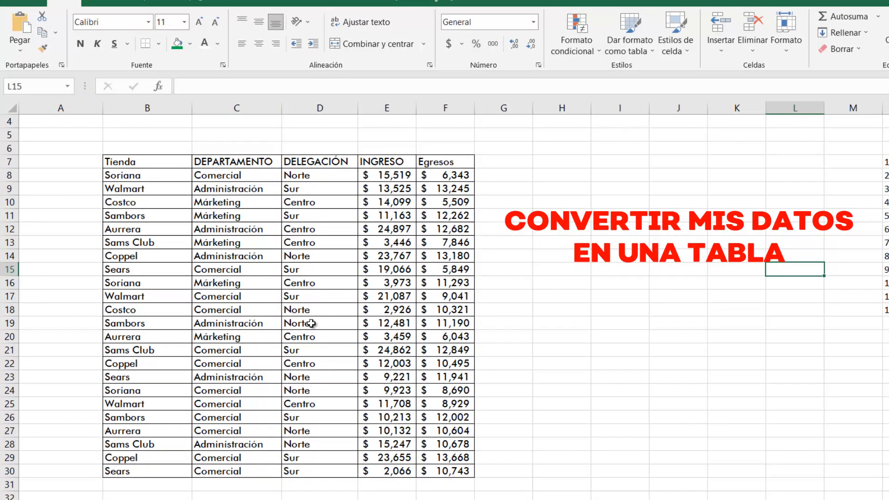
Step: Look over the plain data range with the Tienda, DEPARTAMENTO, DELEGACIÓN, INGRESO and Egresos columns
{"action": "left_click", "coordinate": [292, 215]}
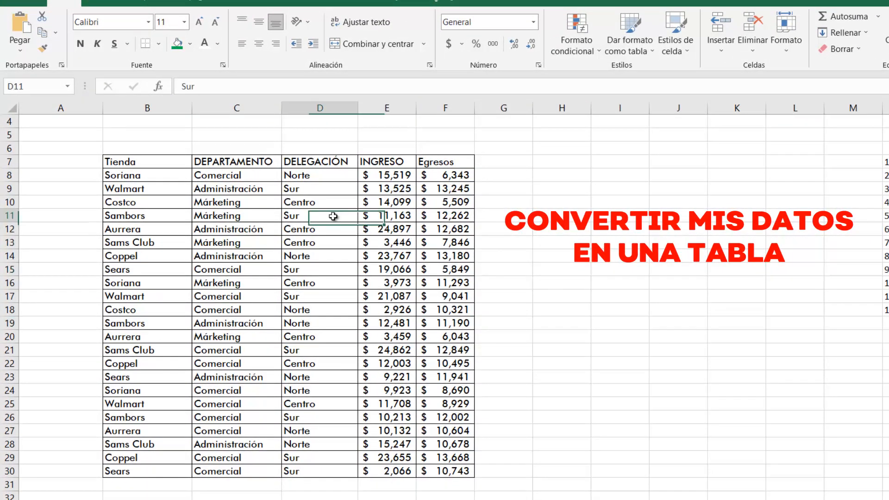
{"action": "left_click", "coordinate": [182, 165]}
{"action": "left_click_drag", "start_coordinate": [182, 164], "coordinate": [235, 176]}
{"action": "left_click", "coordinate": [303, 237]}
{"action": "left_click", "coordinate": [440, 243]}
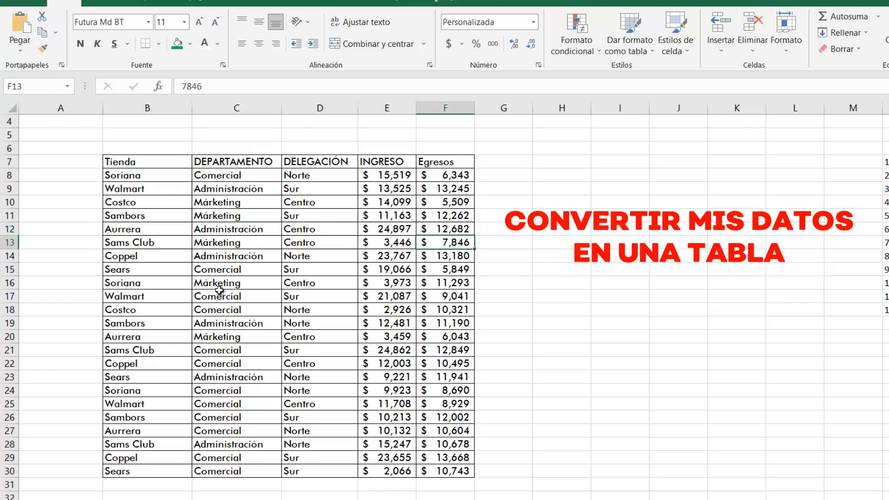
{"action": "left_click", "coordinate": [219, 292]}
{"action": "left_click", "coordinate": [380, 295]}
{"action": "left_click", "coordinate": [324, 256]}
{"action": "left_click_drag", "start_coordinate": [323, 211], "coordinate": [259, 215]}
Step: Convert the data range B7:F30 into a table, keeping the option that it has headers
{"action": "left_click", "coordinate": [252, 283]}
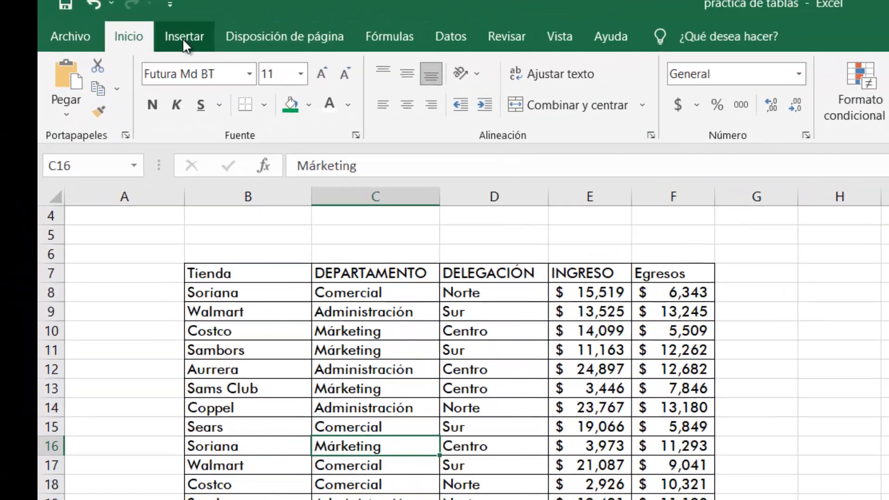
{"action": "left_click", "coordinate": [119, 12]}
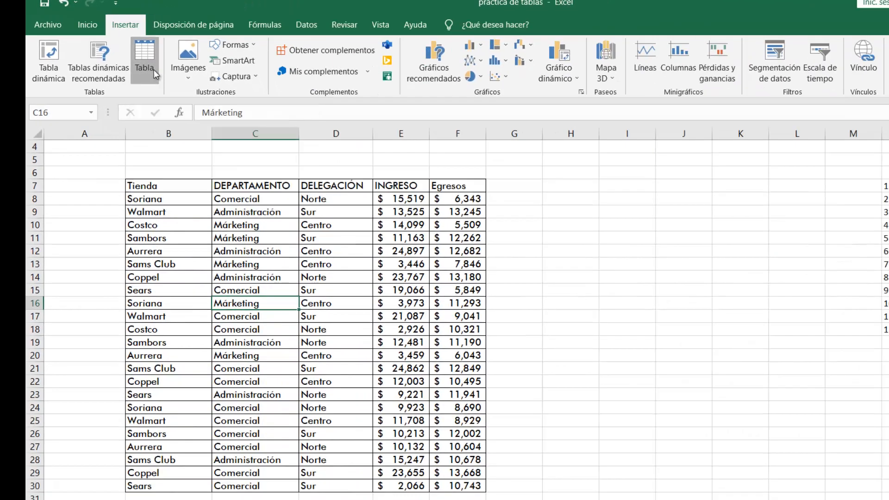
{"action": "left_click", "coordinate": [154, 69]}
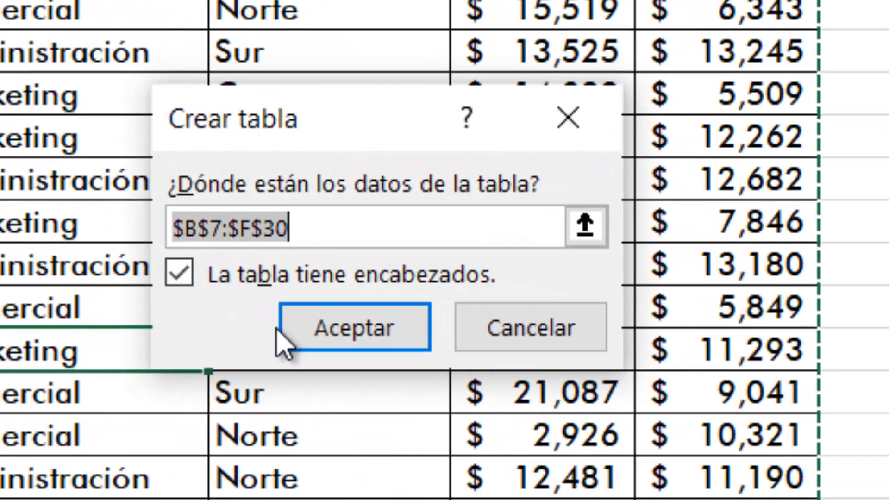
{"action": "left_click", "coordinate": [413, 234]}
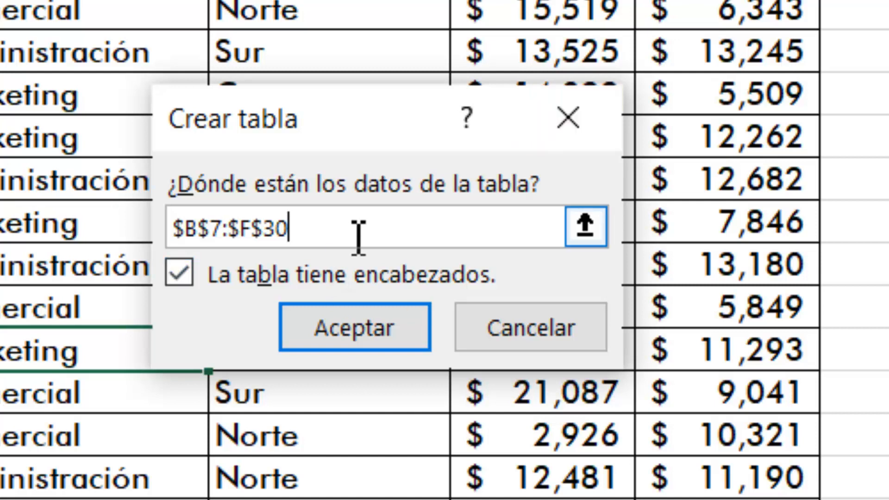
{"action": "left_click", "coordinate": [189, 279]}
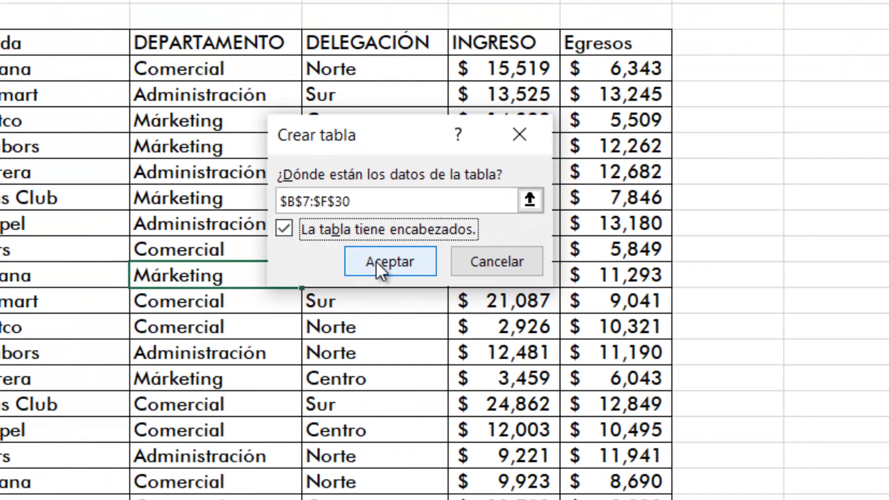
{"action": "left_click", "coordinate": [331, 327]}
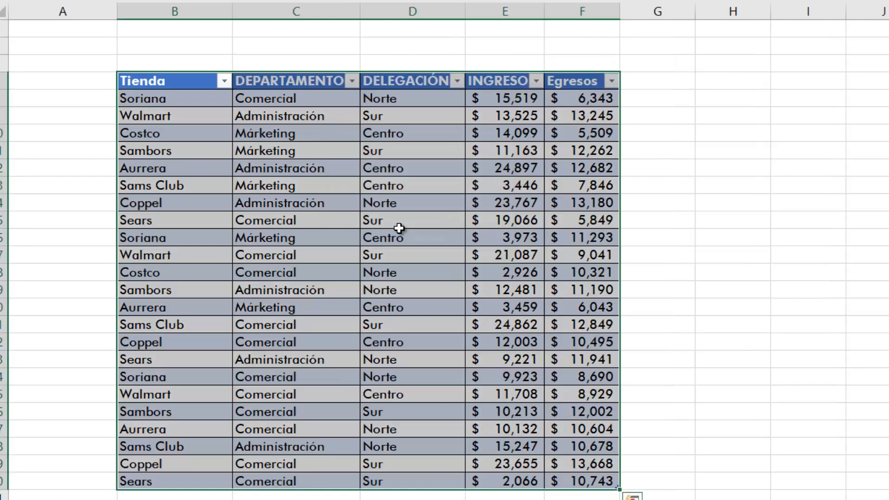
{"action": "left_click", "coordinate": [750, 220]}
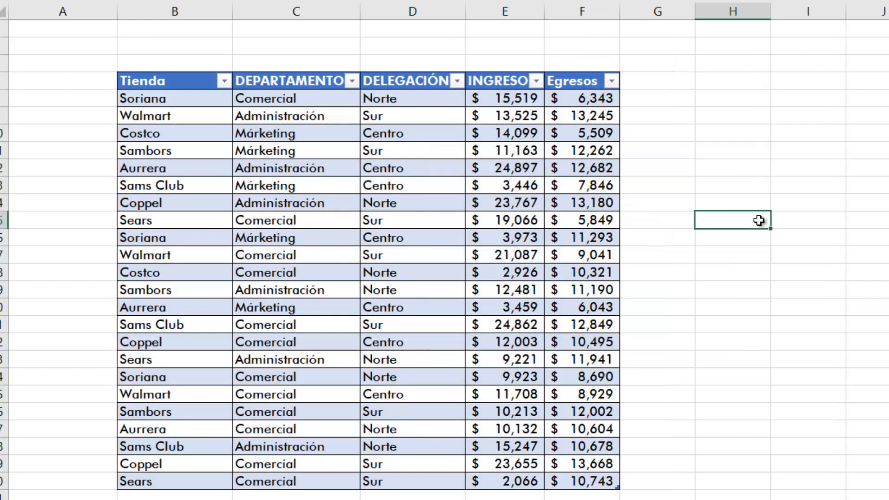
Step: Examine the new table's rows and the filter controls of the Tienda and DEPARTAMENTO headers
{"action": "left_click", "coordinate": [290, 236]}
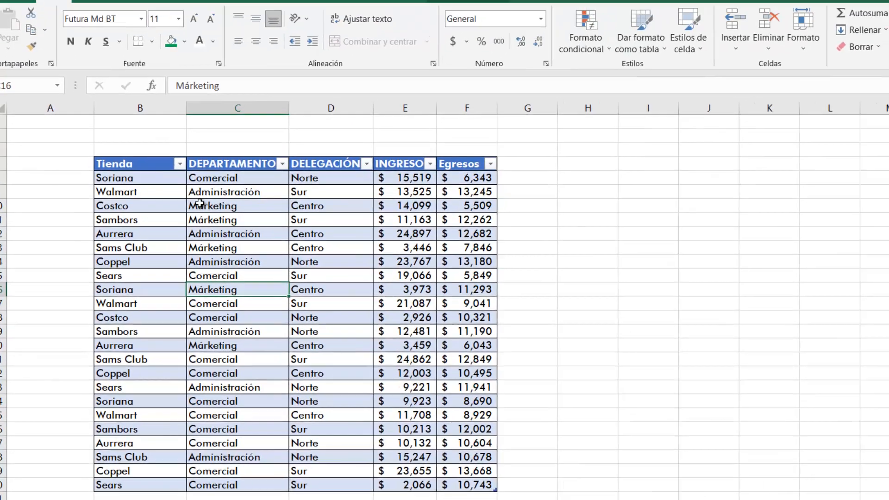
{"action": "left_click", "coordinate": [312, 180]}
{"action": "left_click", "coordinate": [461, 355]}
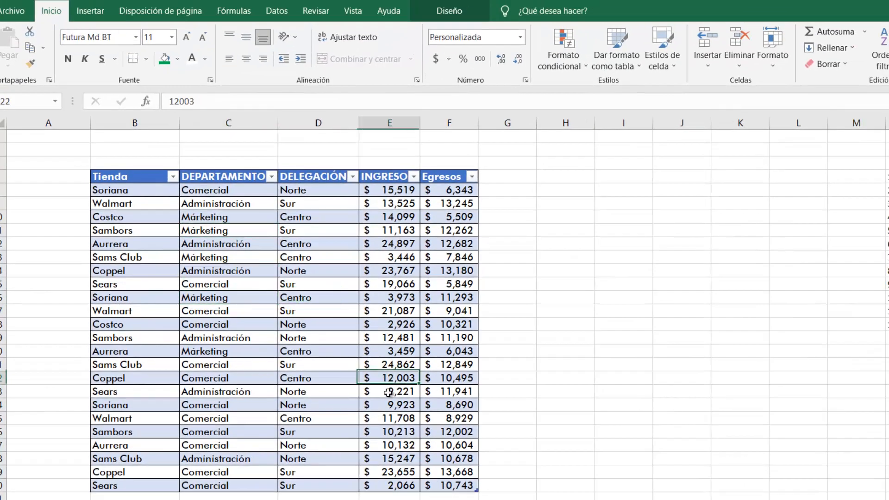
{"action": "left_click", "coordinate": [413, 371]}
{"action": "left_click", "coordinate": [299, 259]}
{"action": "left_click", "coordinate": [155, 244]}
{"action": "left_click", "coordinate": [288, 271]}
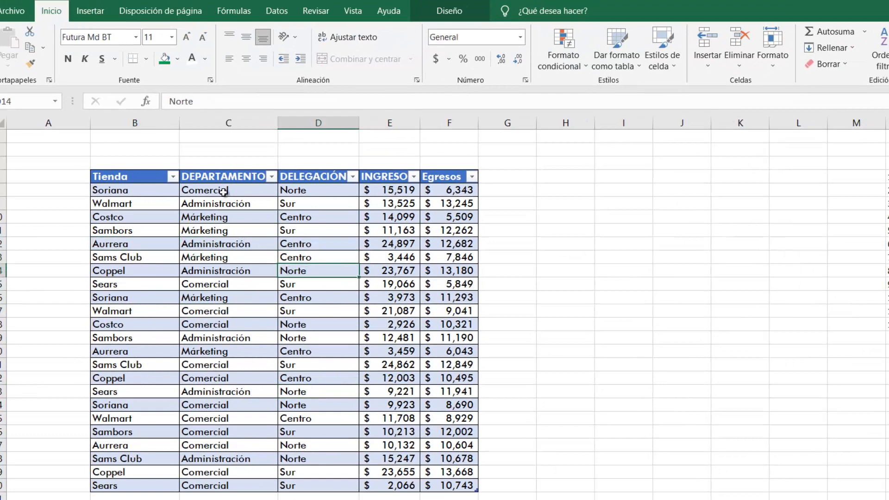
{"action": "left_click", "coordinate": [174, 177]}
{"action": "left_click", "coordinate": [174, 177]}
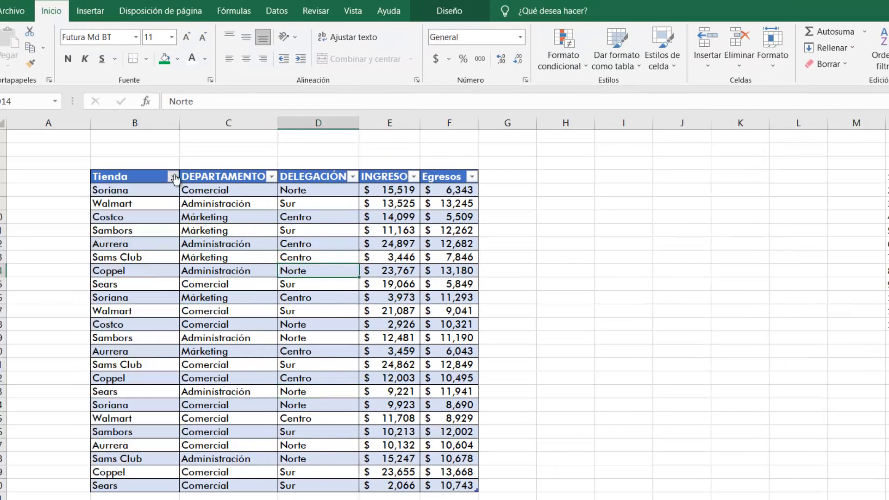
{"action": "left_click", "coordinate": [271, 177]}
{"action": "left_click", "coordinate": [346, 230]}
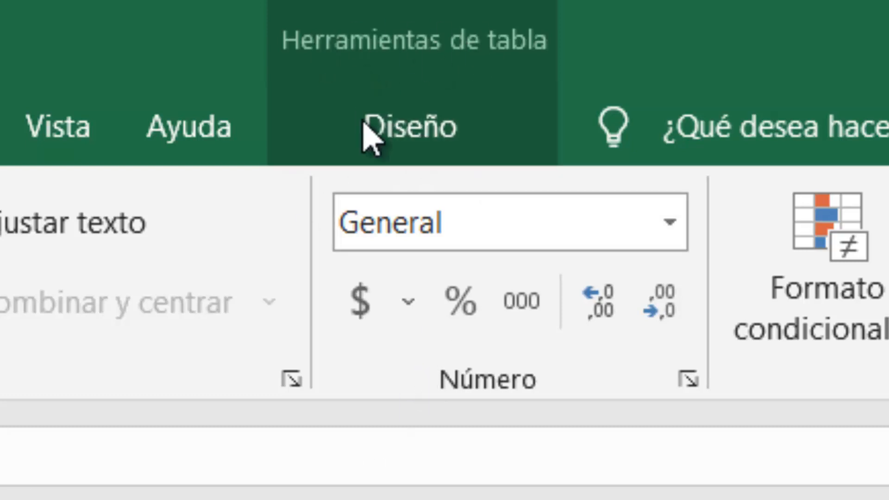
Step: Rename the new table as cecati in its table design properties
{"action": "left_click", "coordinate": [396, 145]}
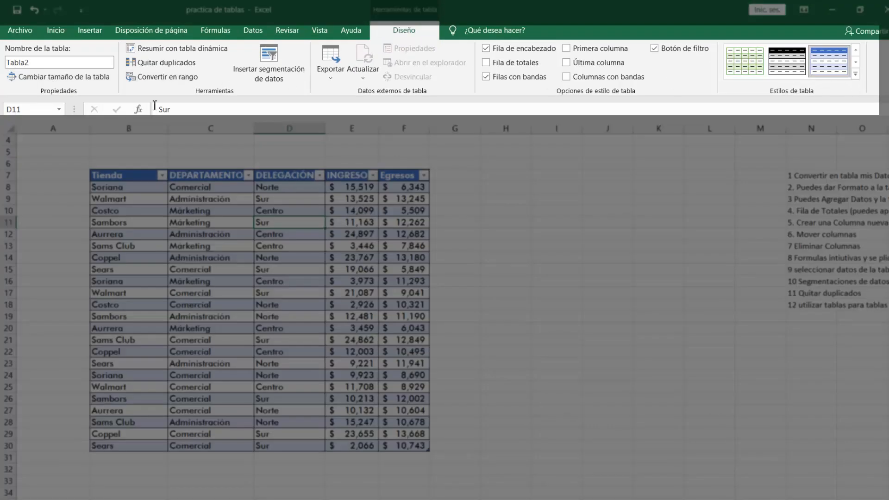
{"action": "left_click", "coordinate": [272, 267]}
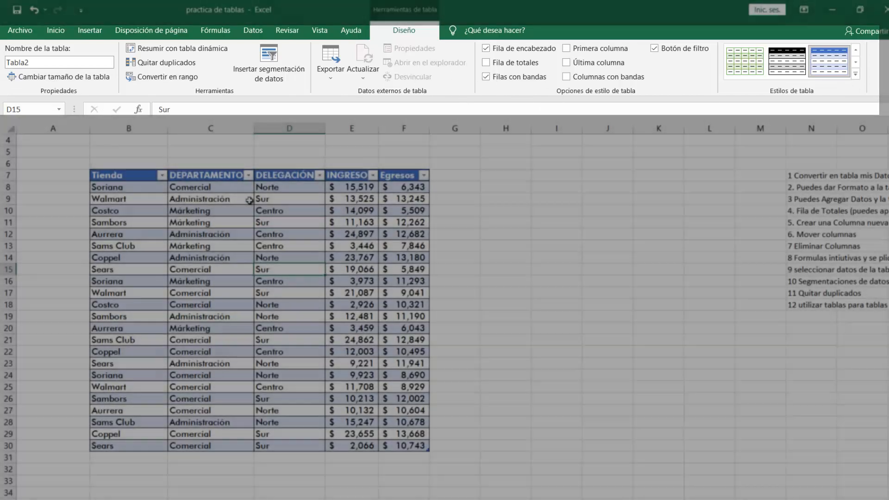
{"action": "left_click", "coordinate": [244, 198]}
{"action": "left_click", "coordinate": [230, 244]}
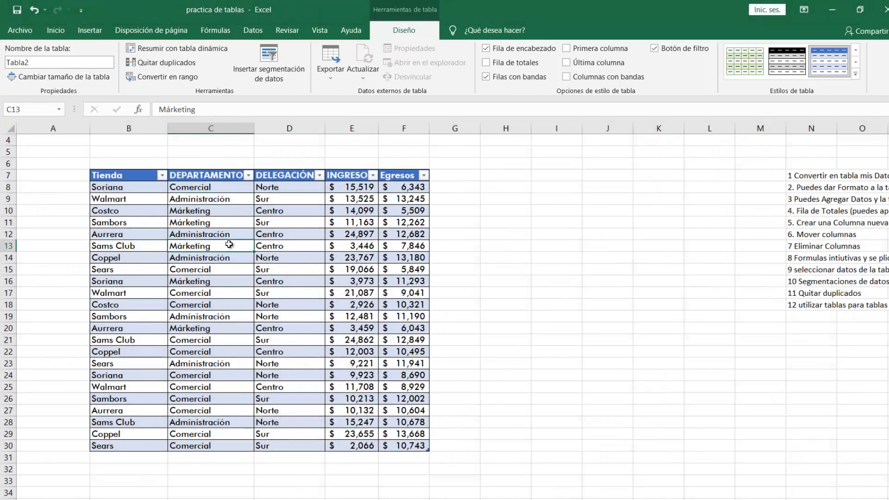
{"action": "left_click", "coordinate": [271, 226]}
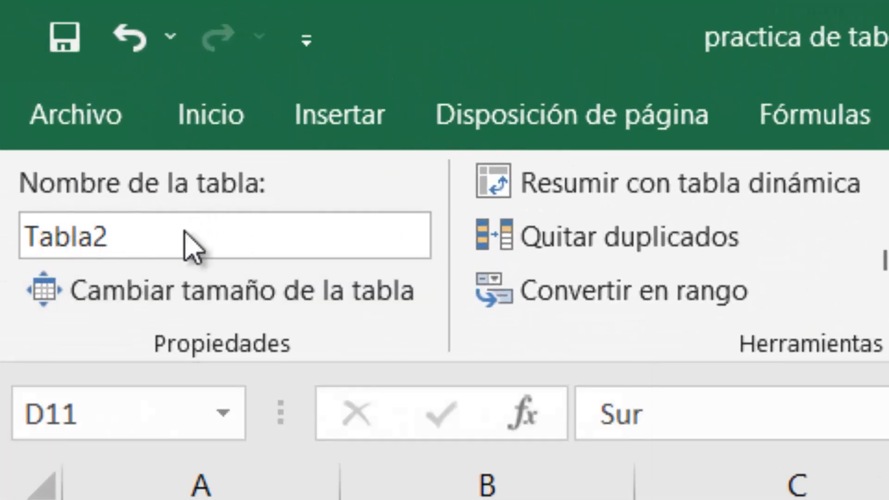
{"action": "left_click", "coordinate": [193, 236]}
{"action": "type", "text": "cecati"}
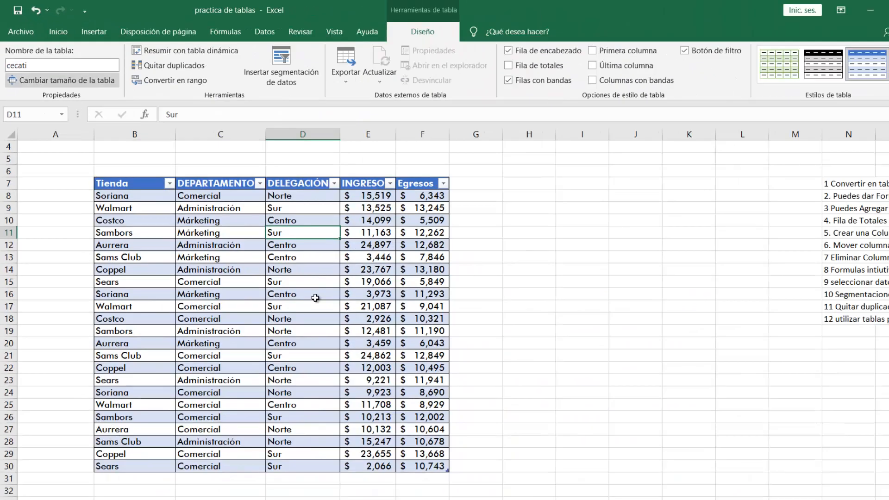
{"action": "left_click", "coordinate": [352, 302]}
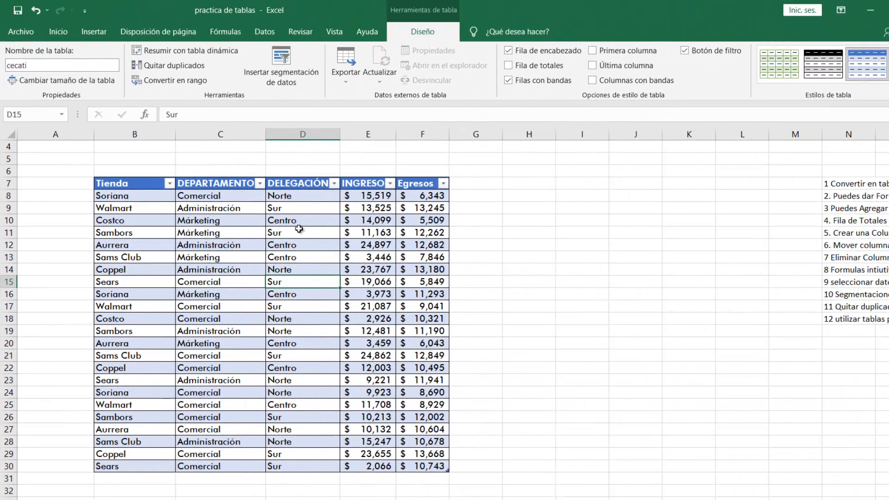
Step: Apply a green table style with a solid green header and light green banded rows to the cecati table
{"action": "left_click", "coordinate": [288, 224]}
{"action": "left_click", "coordinate": [258, 232]}
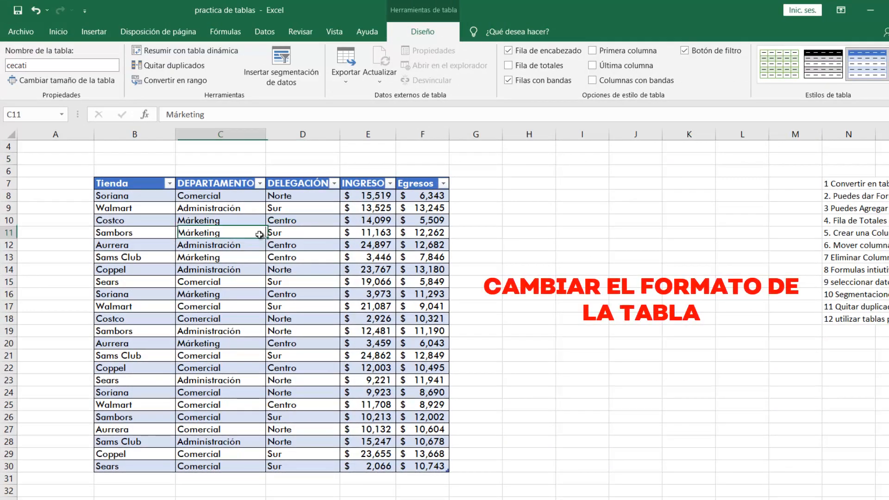
{"action": "left_click", "coordinate": [291, 249]}
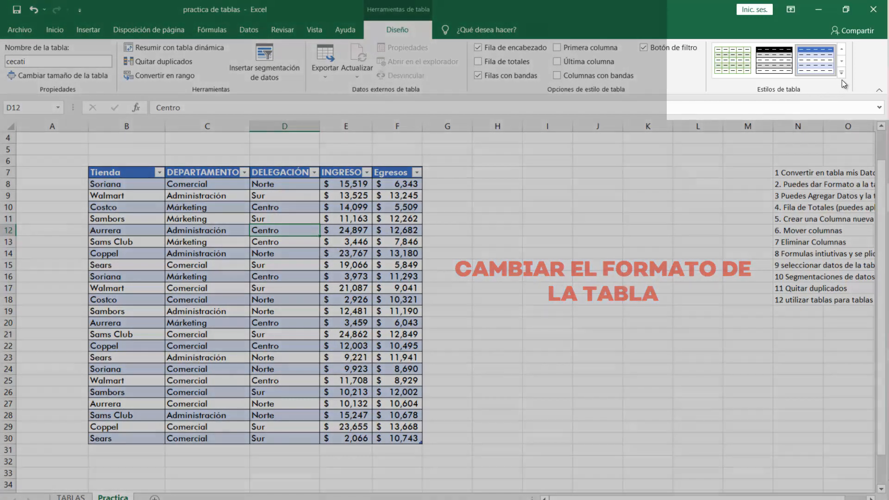
{"action": "left_click", "coordinate": [842, 73]}
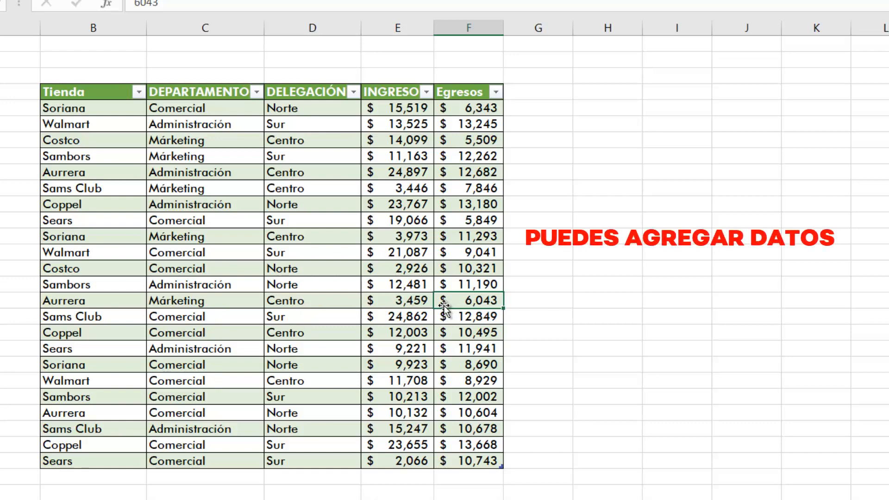
Step: Start a new row below the table's last row with Tienda Coppel, filling Comercial and Sur down from the row above
{"action": "scroll", "coordinate": [412, 300], "scroll_direction": "down", "scroll_amount": 1}
{"action": "scroll", "coordinate": [417, 287], "scroll_direction": "up", "scroll_amount": 1}
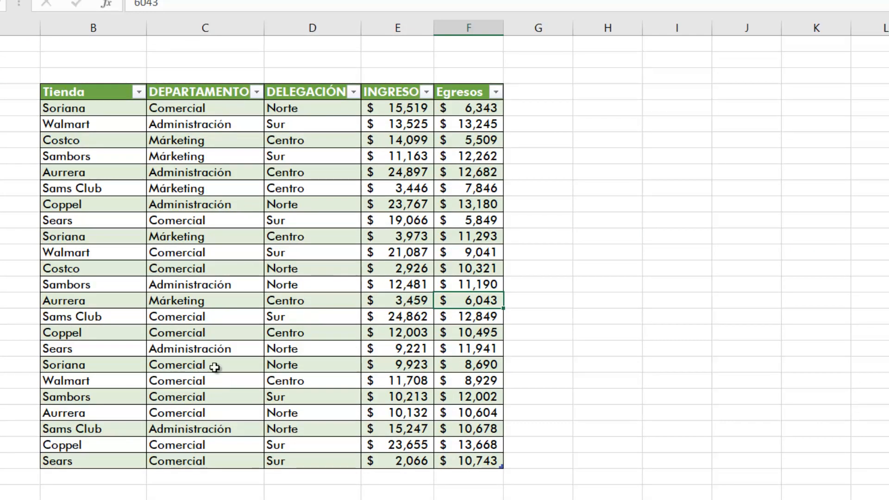
{"action": "scroll", "coordinate": [120, 369], "scroll_direction": "down", "scroll_amount": 1}
{"action": "scroll", "coordinate": [120, 369], "scroll_direction": "down", "scroll_amount": 1}
{"action": "left_click", "coordinate": [117, 429]}
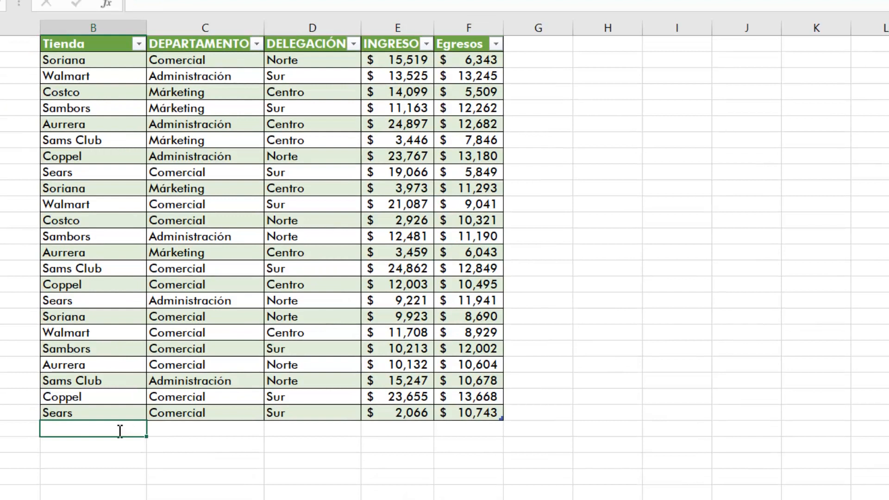
{"action": "type", "text": "Coop"}
{"action": "key", "text": "Tab"}
{"action": "left_click", "coordinate": [240, 414]}
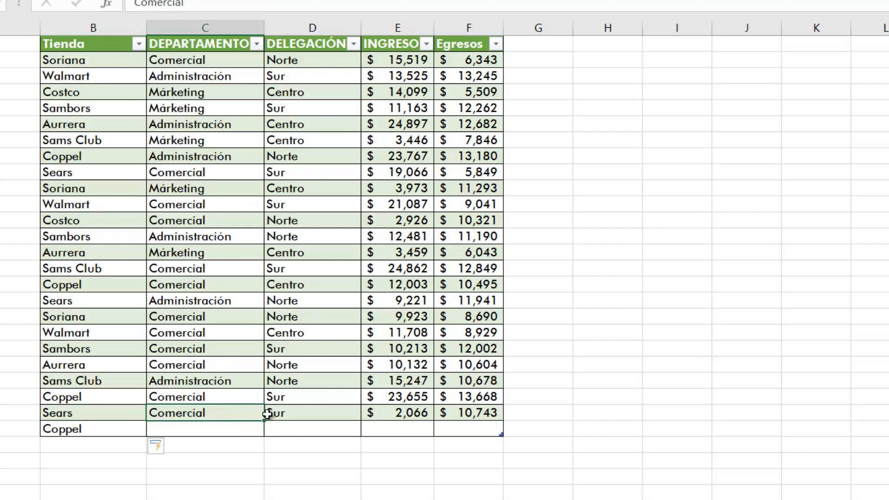
{"action": "left_click_drag", "start_coordinate": [267, 419], "coordinate": [264, 433]}
{"action": "left_click", "coordinate": [343, 416]}
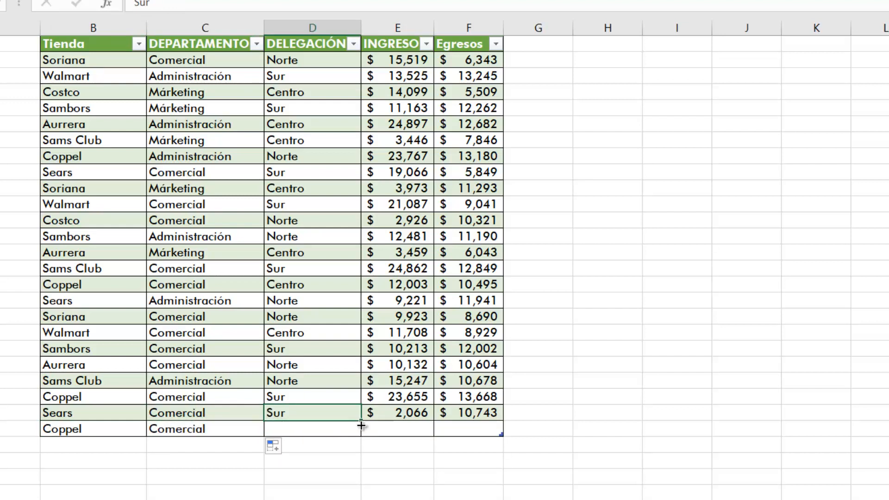
{"action": "left_click_drag", "start_coordinate": [360, 430], "coordinate": [401, 430]}
Step: Enter an INGRESO of 1500 and Egresos of 1000 in the new Coppel row
{"action": "left_click", "coordinate": [402, 431]}
{"action": "type", "text": "1500"}
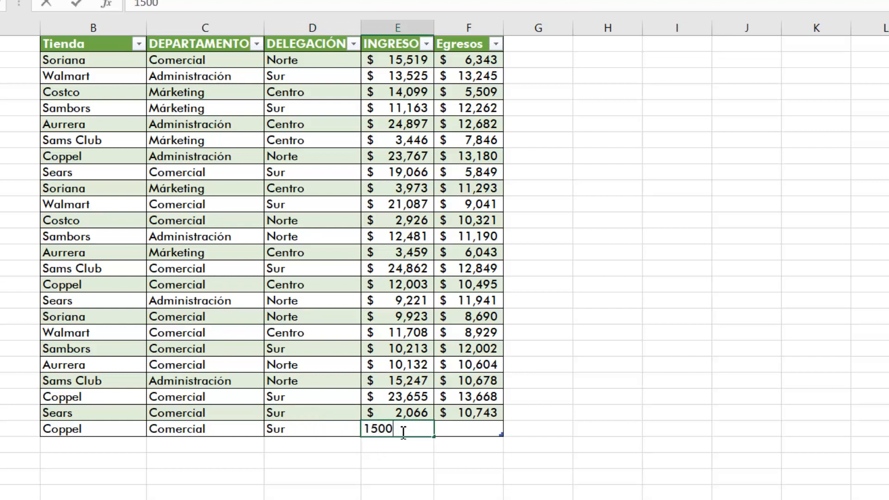
{"action": "key", "text": "Return"}
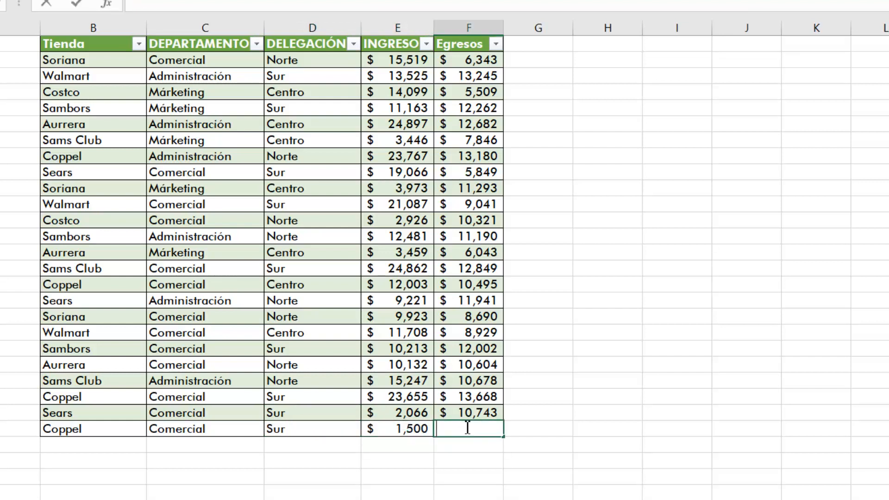
{"action": "type", "text": "00"}
{"action": "key", "text": "Return"}
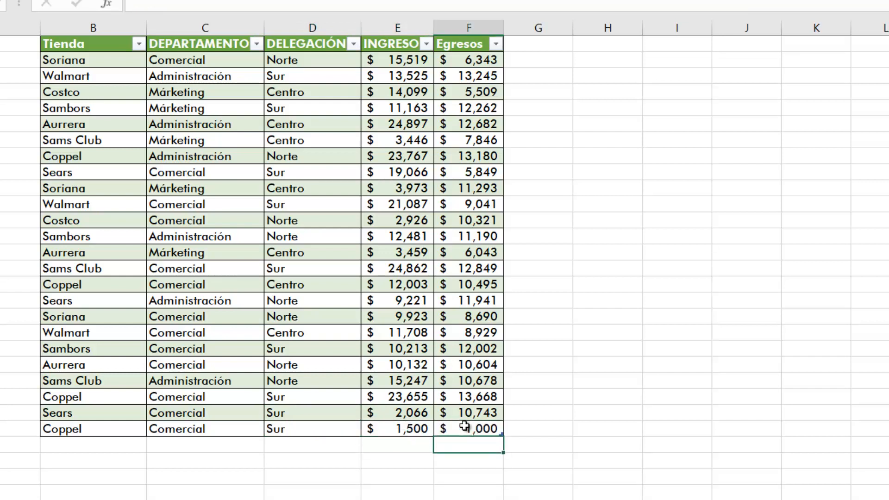
Step: Add another row with Tienda Sears, a copied DEPARTAMENTO value Administración, and DELEGACIÓN Norte
{"action": "left_click", "coordinate": [121, 445]}
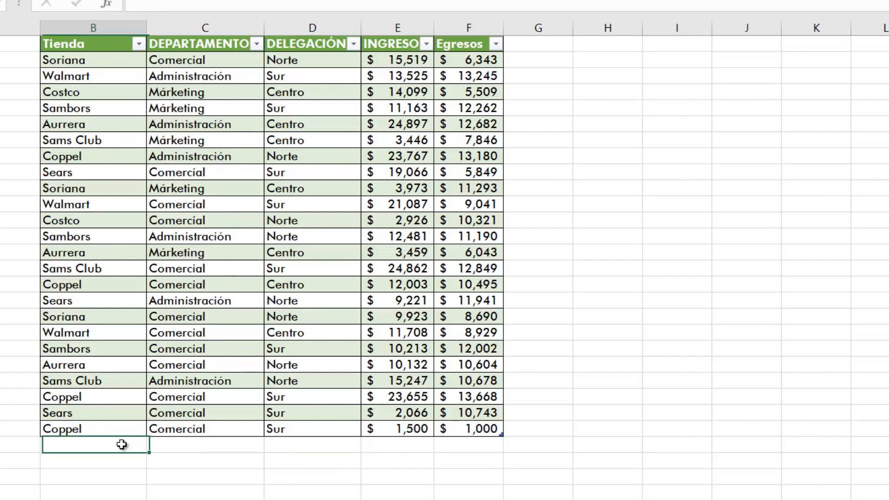
{"action": "type", "text": "Sears"}
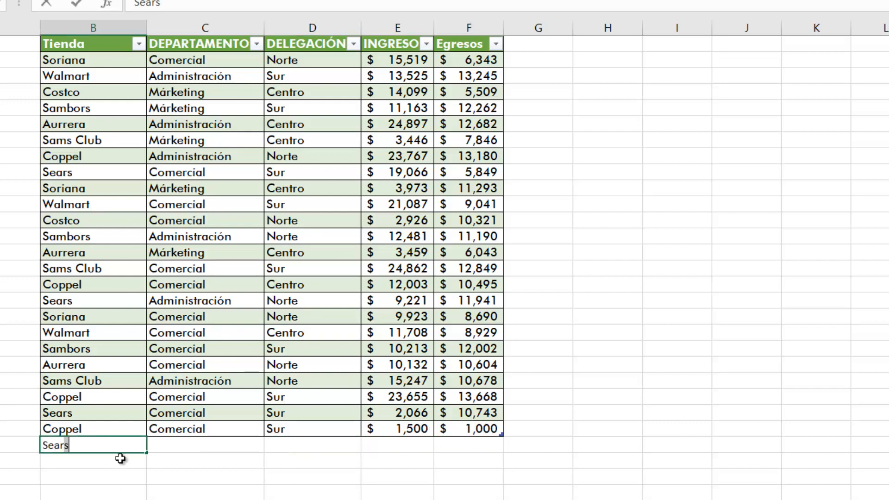
{"action": "key", "text": "Tab"}
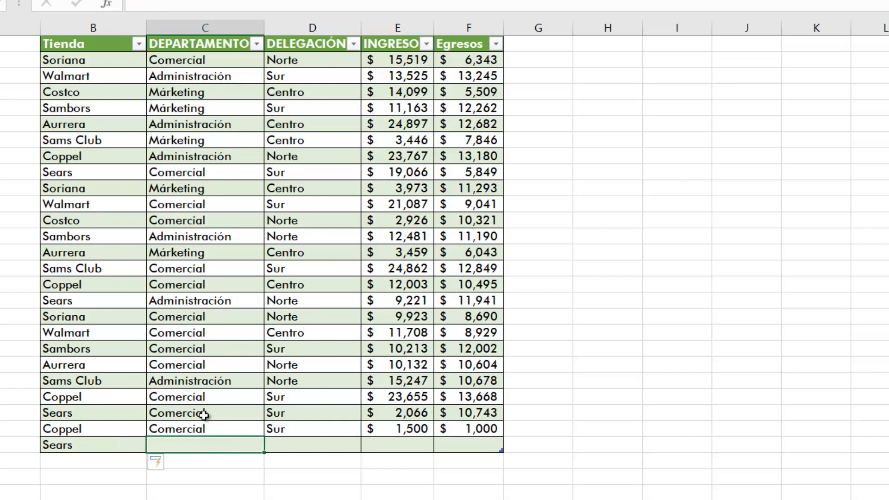
{"action": "left_click", "coordinate": [210, 388]}
{"action": "key", "text": "ctrl+c"}
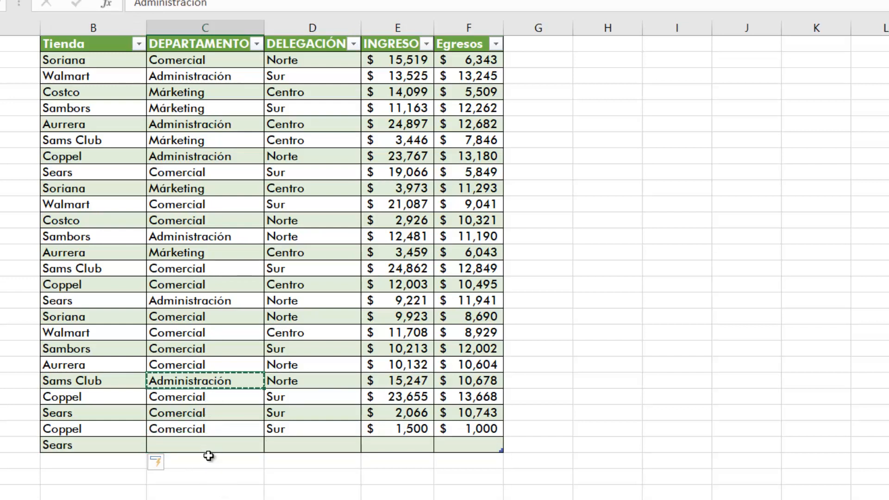
{"action": "left_click", "coordinate": [214, 446]}
{"action": "key", "text": "ctrl+v"}
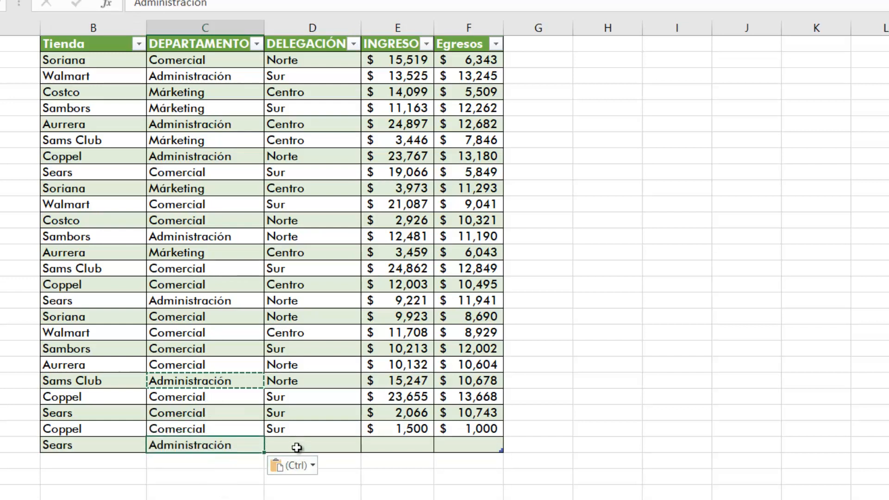
{"action": "left_click", "coordinate": [299, 445]}
{"action": "type", "text": "Norte"}
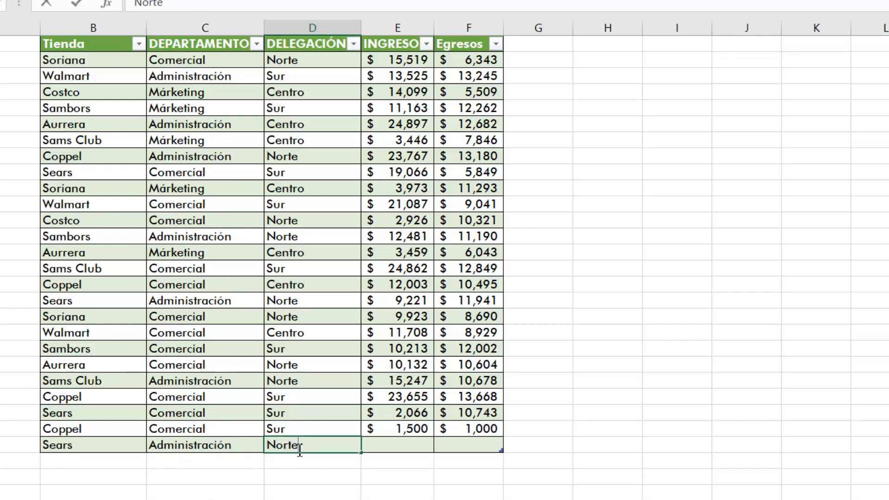
Step: Copy the INGRESO value 2066 into the new Sears row and enter Egresos of 1500
{"action": "left_click", "coordinate": [406, 450]}
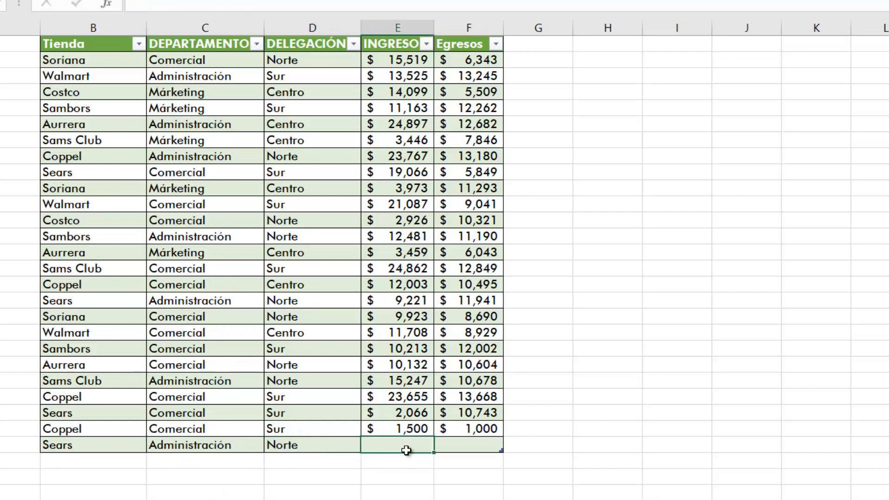
{"action": "left_click", "coordinate": [422, 419]}
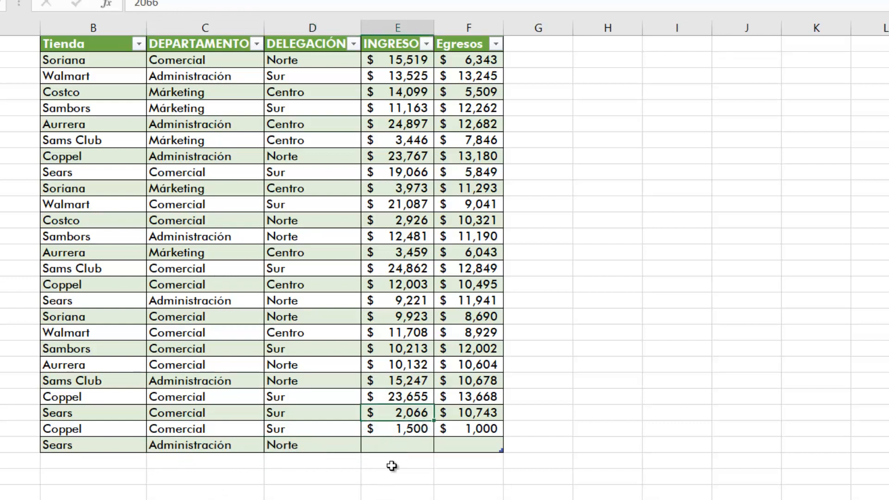
{"action": "key", "text": "ctrl+c"}
{"action": "left_click", "coordinate": [420, 446]}
{"action": "key", "text": "ctrl+v"}
{"action": "left_click", "coordinate": [483, 442]}
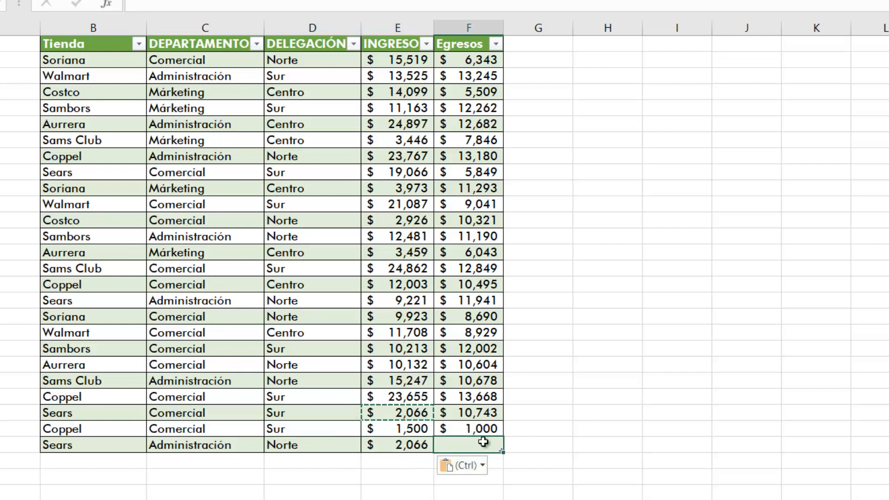
{"action": "type", "text": "1500"}
{"action": "key", "text": "Return"}
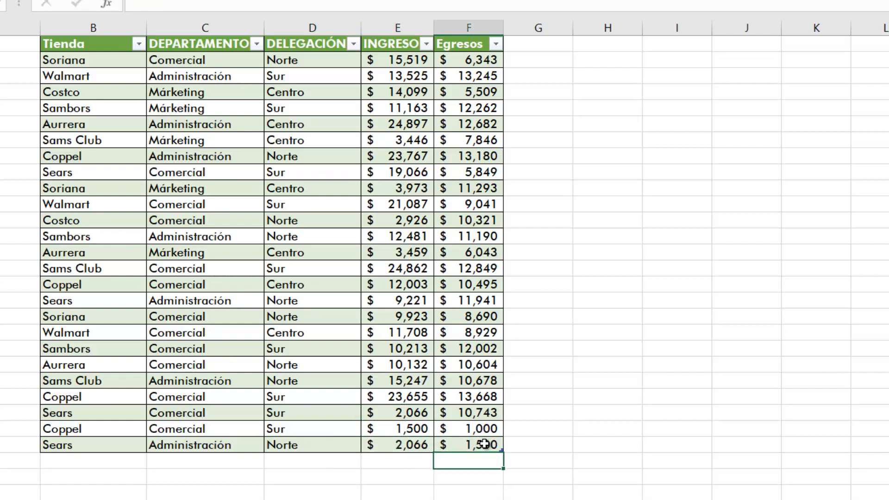
{"action": "left_click", "coordinate": [133, 270]}
{"action": "left_click", "coordinate": [213, 237]}
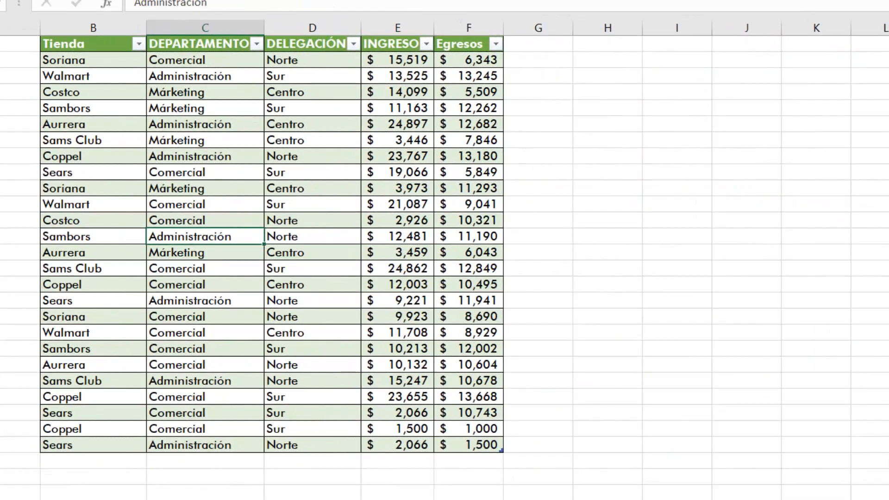
{"action": "scroll", "coordinate": [803, 341], "scroll_direction": "up", "scroll_amount": 1}
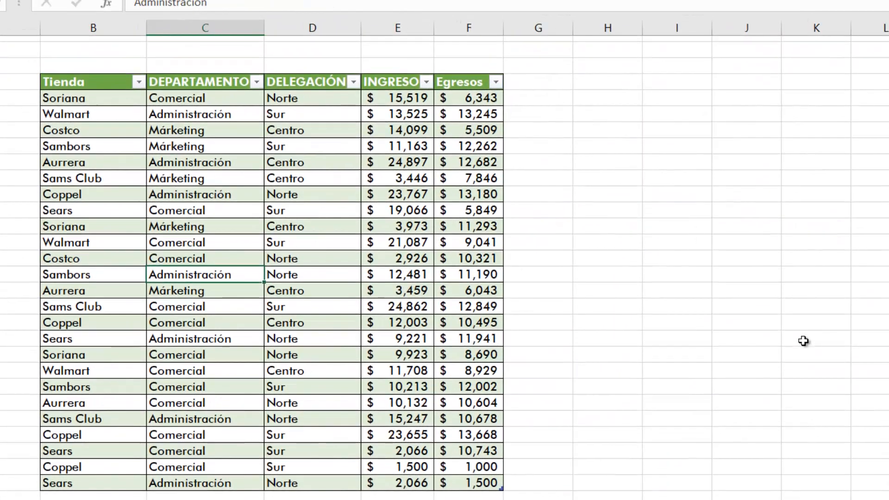
{"action": "scroll", "coordinate": [803, 341], "scroll_direction": "down", "scroll_amount": 1}
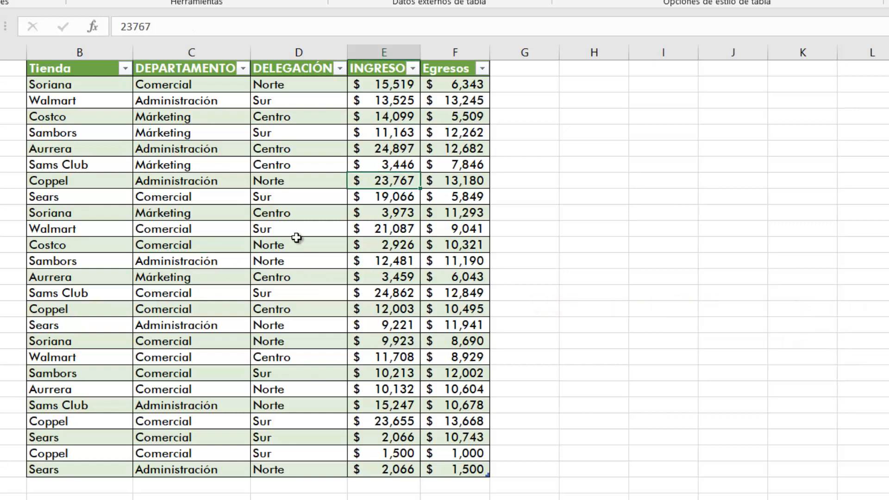
Step: Add a totals row (Fila de totales) to the table and fit the width of column F to its contents
{"action": "left_click", "coordinate": [293, 185]}
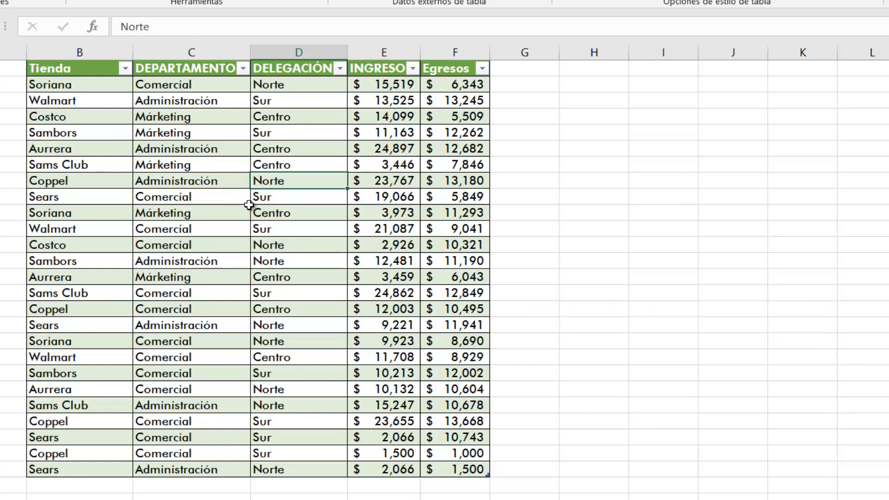
{"action": "left_click", "coordinate": [262, 215]}
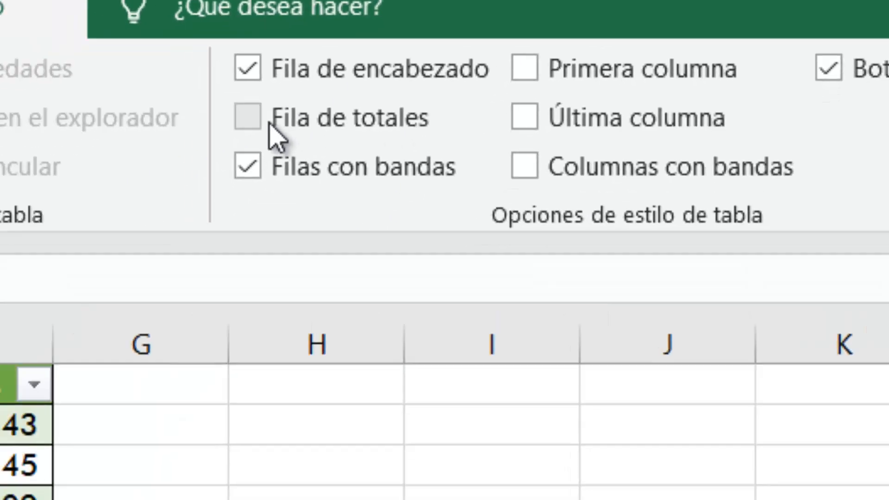
{"action": "left_click", "coordinate": [269, 122]}
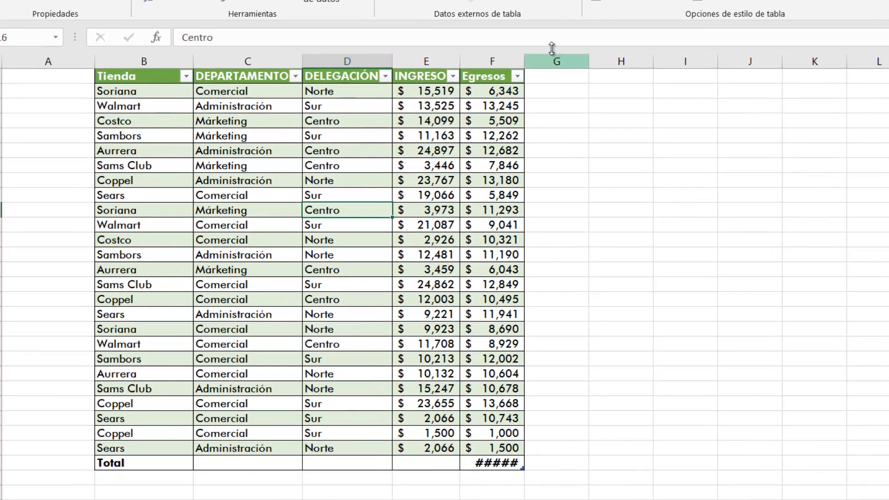
{"action": "double_click", "coordinate": [524, 60]}
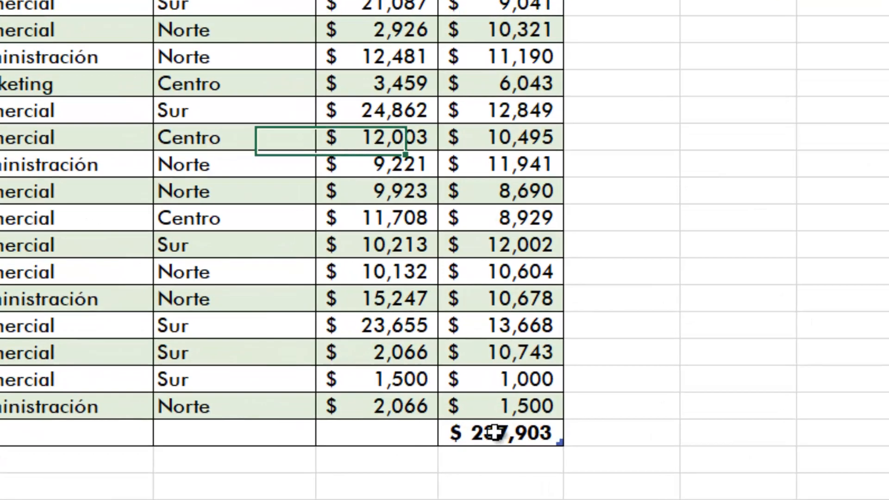
Step: Choose Suma as the totals row function for the Egresos column
{"action": "left_click", "coordinate": [491, 463]}
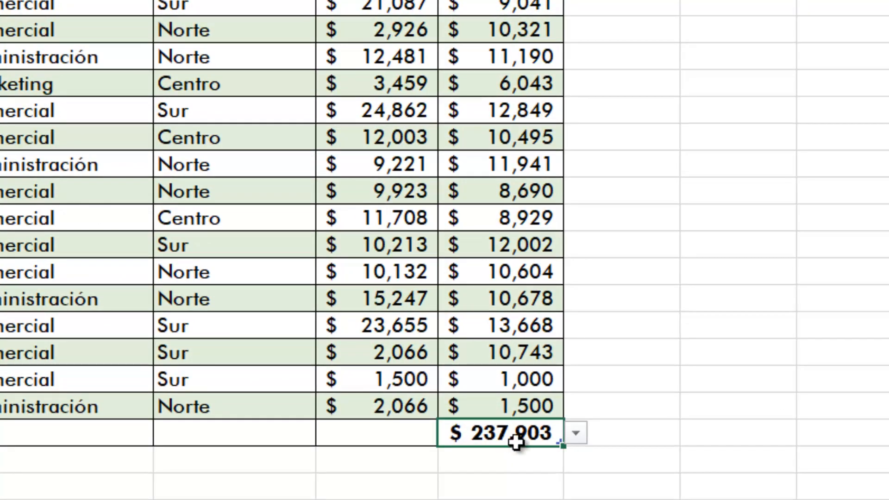
{"action": "left_click", "coordinate": [576, 433]}
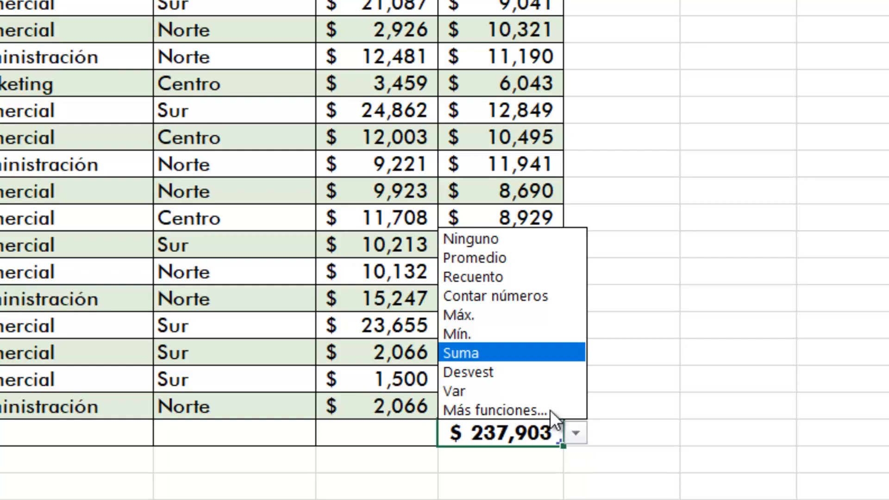
{"action": "left_click", "coordinate": [517, 350]}
Step: Set the INGRESO column's total to Suma and fit the width of column E to its contents
{"action": "left_click", "coordinate": [397, 430]}
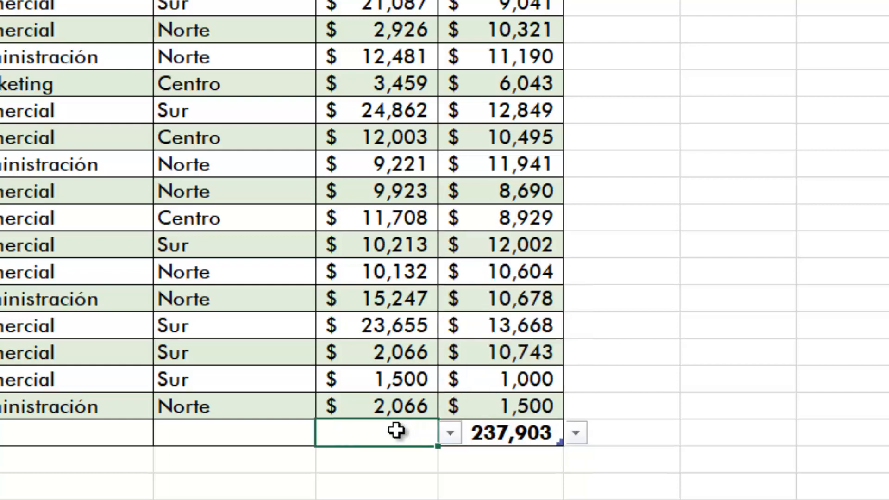
{"action": "left_click", "coordinate": [447, 434]}
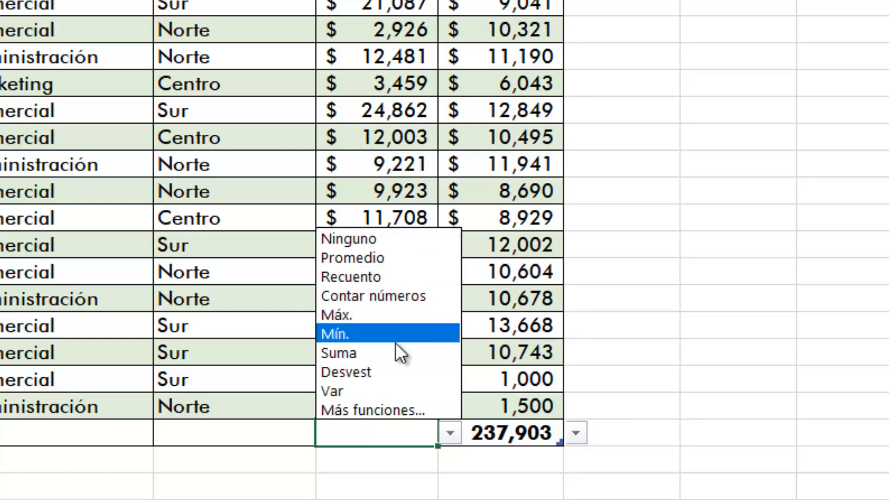
{"action": "left_click", "coordinate": [395, 340]}
{"action": "left_click", "coordinate": [239, 430]}
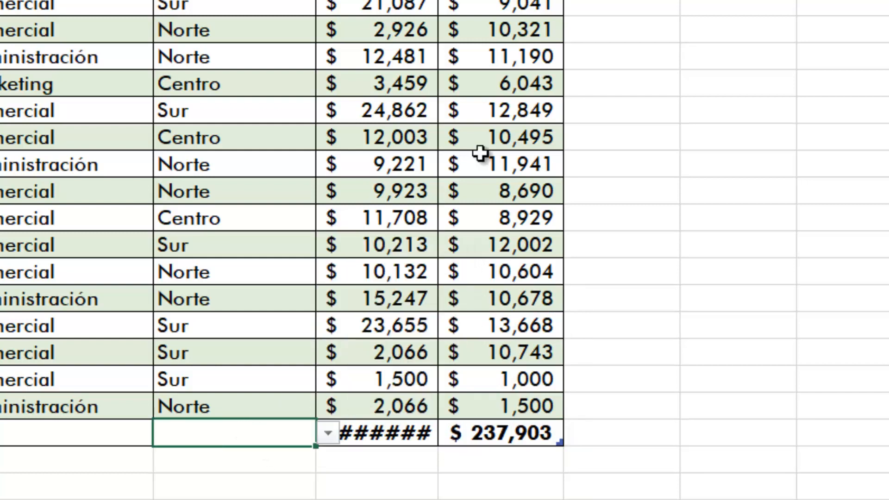
{"action": "double_click", "coordinate": [438, 1]}
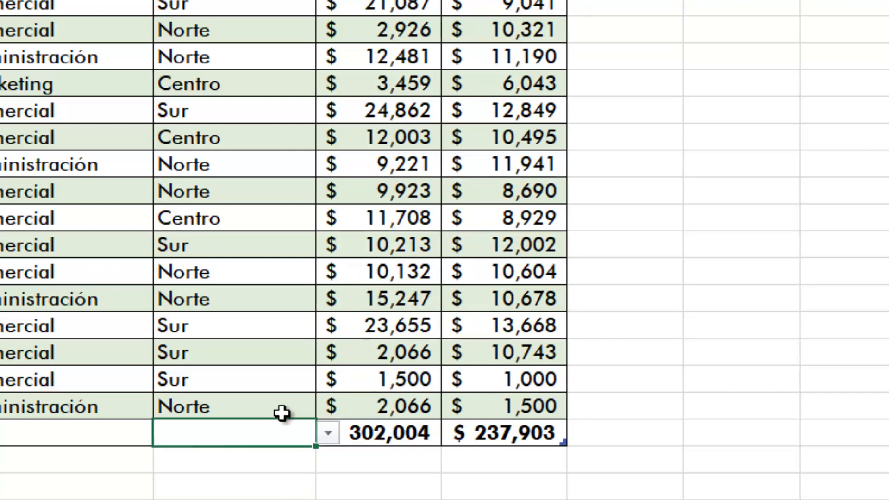
Step: Set the totals row function to Recuento for the DELEGACIÓN and DEPARTAMENTO columns
{"action": "left_click", "coordinate": [330, 437]}
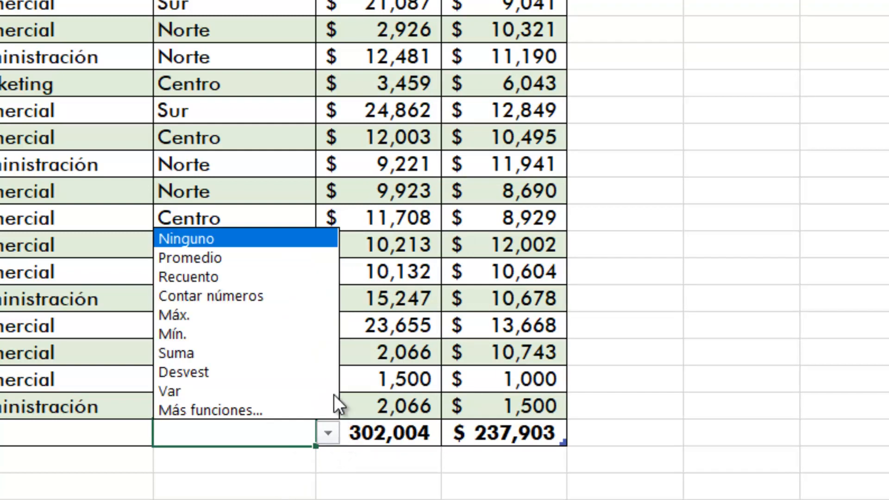
{"action": "left_click", "coordinate": [301, 281]}
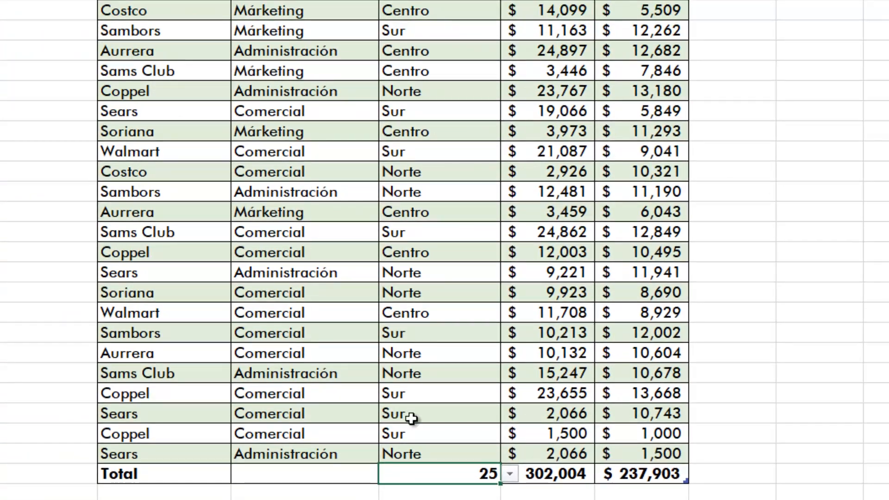
{"action": "left_click", "coordinate": [313, 473]}
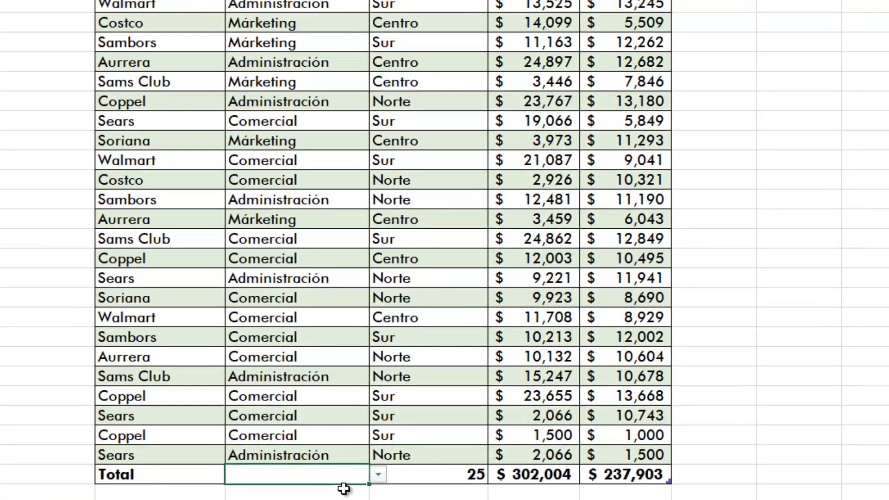
{"action": "left_click", "coordinate": [388, 473]}
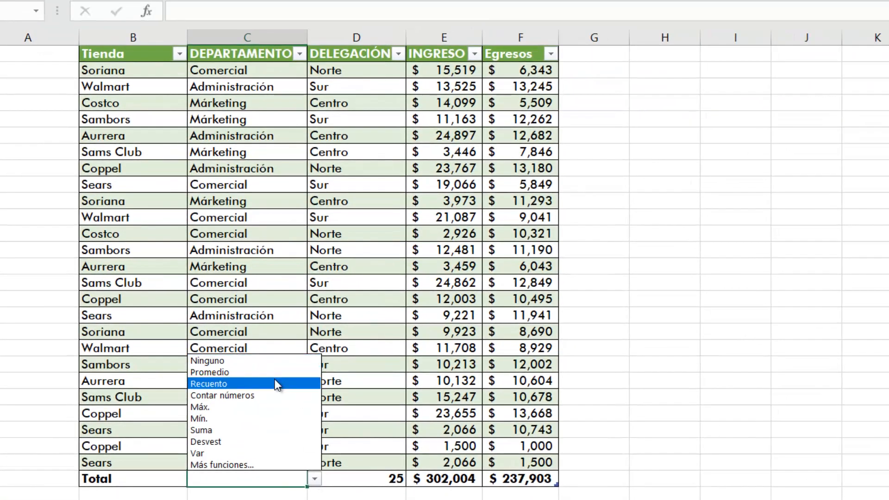
{"action": "left_click", "coordinate": [288, 384]}
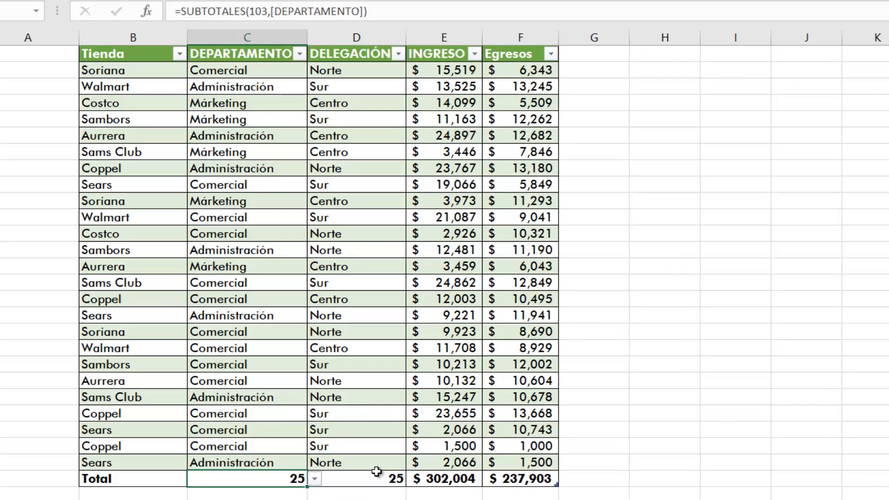
Step: Filter the DELEGACIÓN column to show only the Centro rows
{"action": "left_click", "coordinate": [359, 479]}
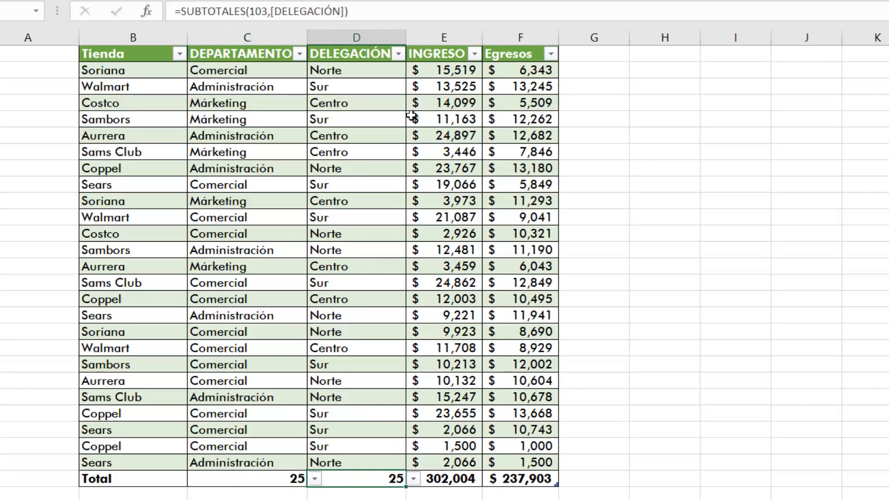
{"action": "left_click", "coordinate": [398, 53]}
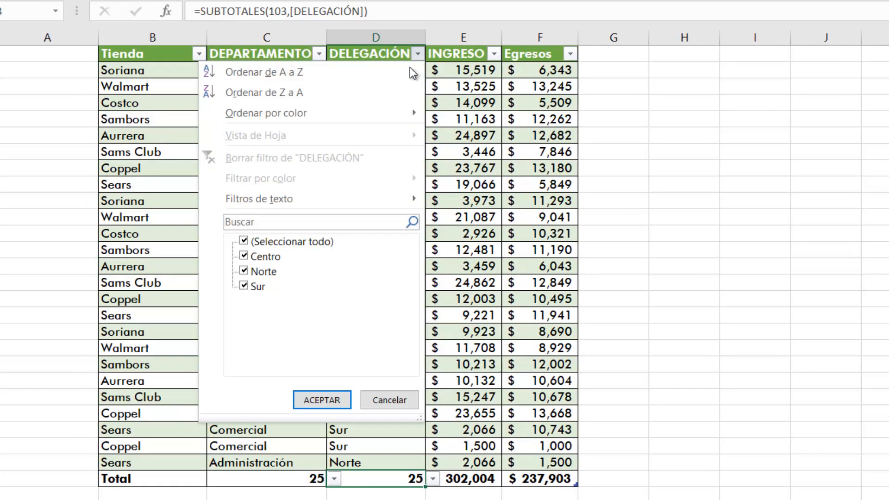
{"action": "left_click", "coordinate": [248, 242]}
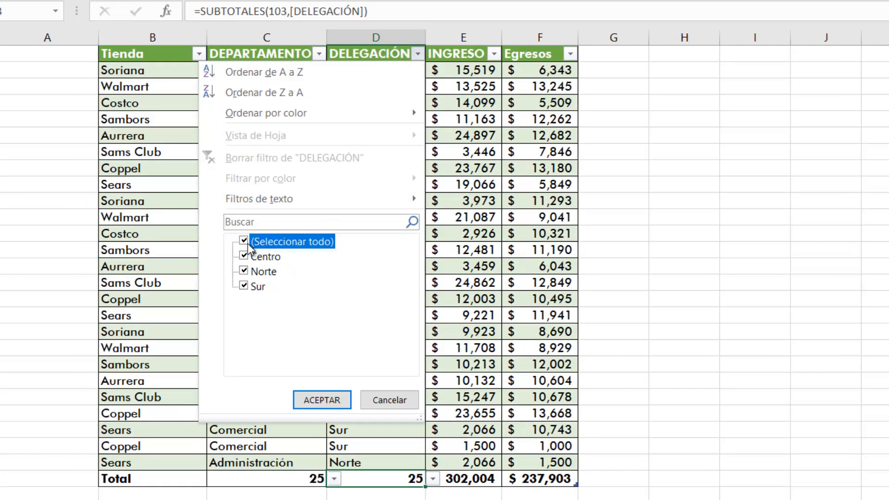
{"action": "left_click", "coordinate": [244, 258]}
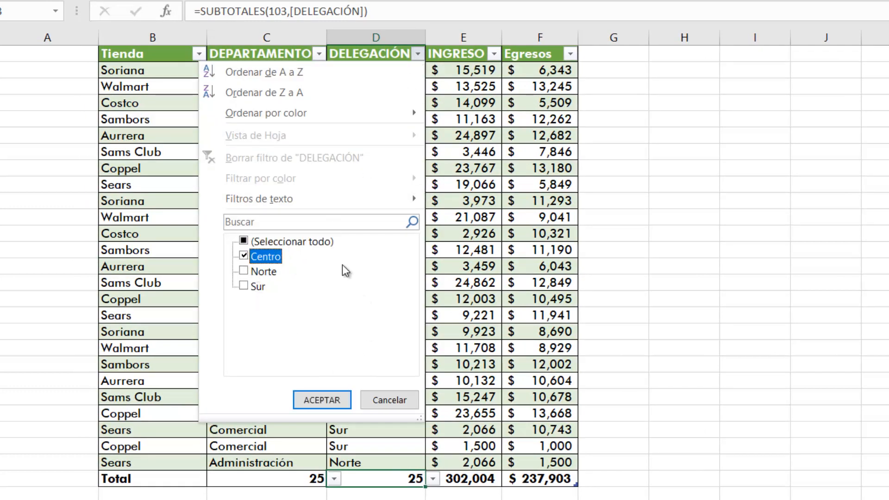
{"action": "left_click", "coordinate": [333, 399]}
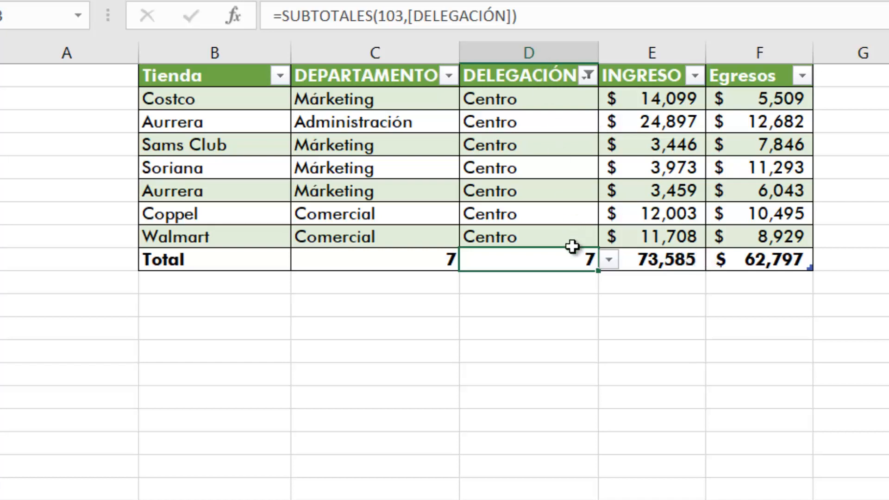
Step: Compare the totals row values for DEPARTAMENTO, DELEGACIÓN, INGRESO and Egresos with the filtered Centro rows
{"action": "left_click", "coordinate": [427, 260]}
{"action": "left_click", "coordinate": [549, 253]}
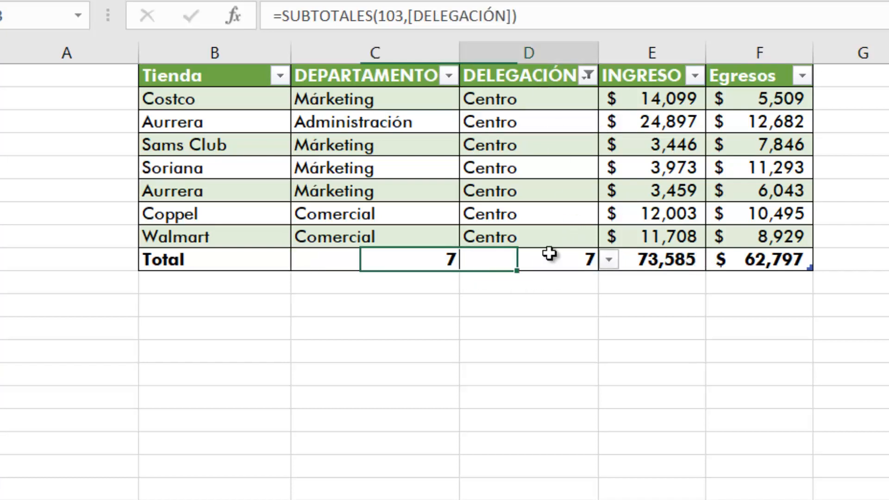
{"action": "left_click", "coordinate": [671, 259]}
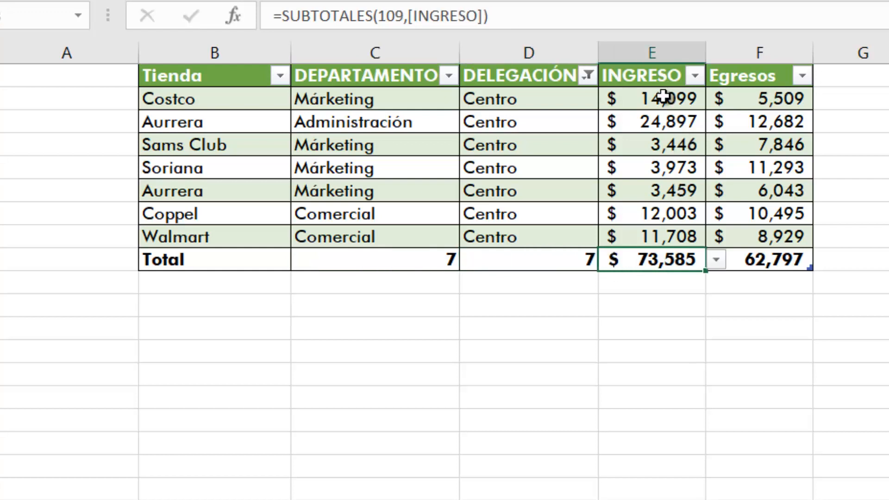
{"action": "left_click_drag", "start_coordinate": [666, 97], "coordinate": [669, 231]}
{"action": "left_click_drag", "start_coordinate": [740, 100], "coordinate": [766, 239]}
{"action": "left_click", "coordinate": [759, 260]}
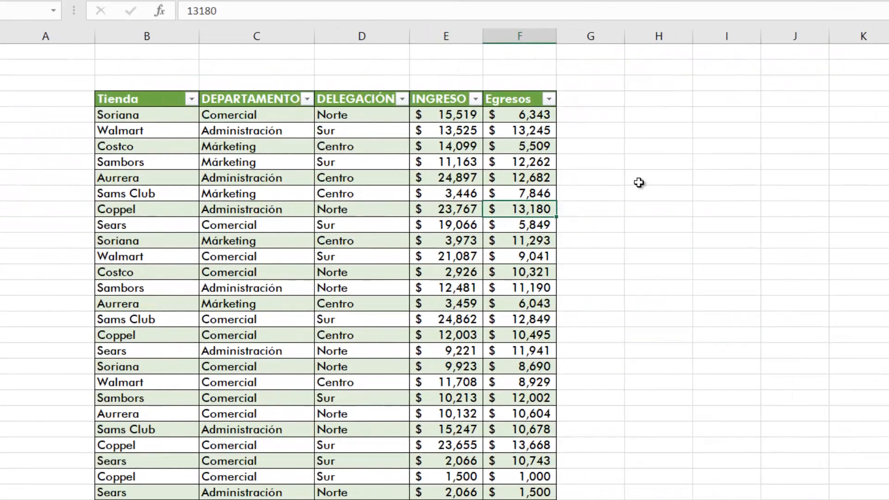
Step: Extend the table with a new column headed "Ganacias" directly beside Egresos
{"action": "left_click", "coordinate": [639, 182]}
{"action": "left_click", "coordinate": [594, 104]}
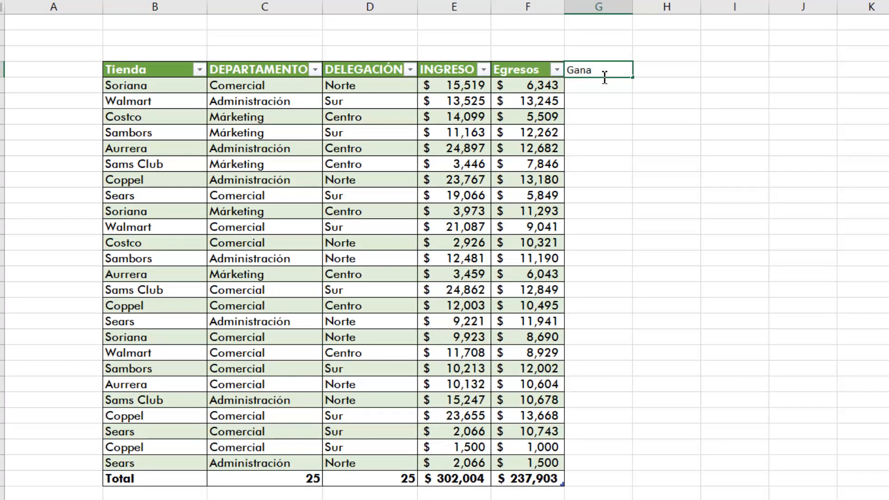
{"action": "key", "text": "Return"}
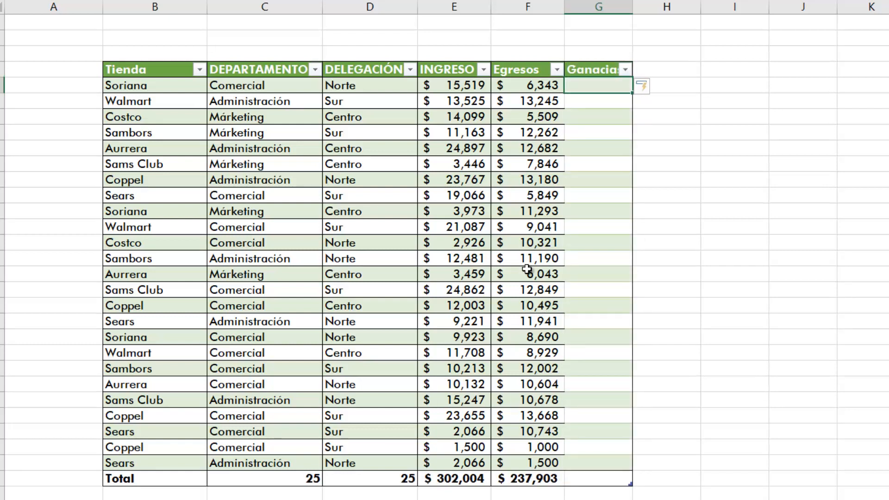
{"action": "left_click", "coordinate": [580, 227]}
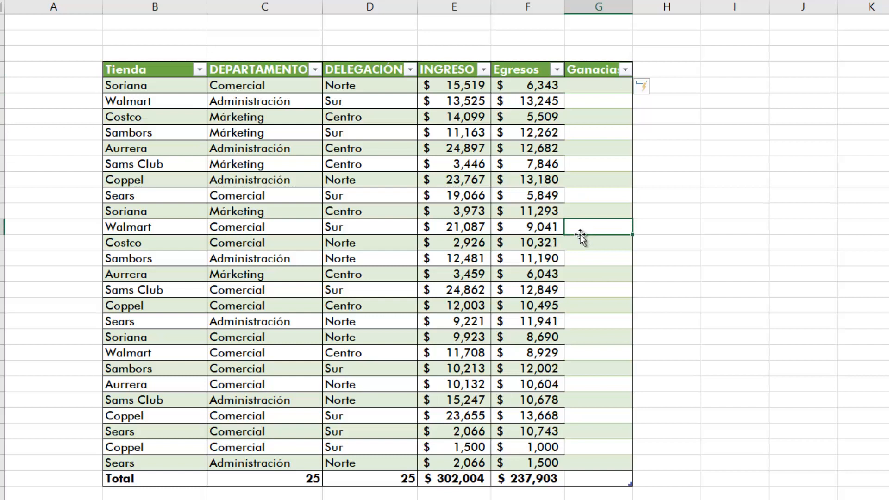
{"action": "key", "text": "Up"}
{"action": "key", "text": "Up"}
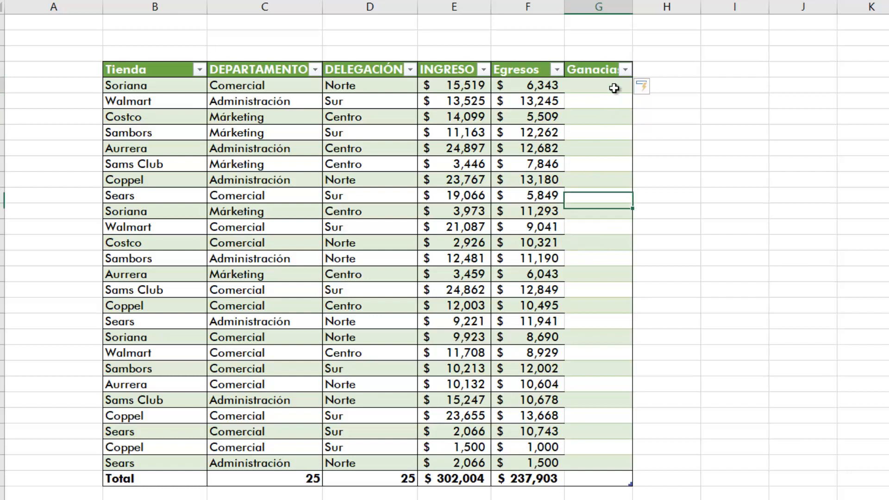
{"action": "left_click", "coordinate": [613, 88]}
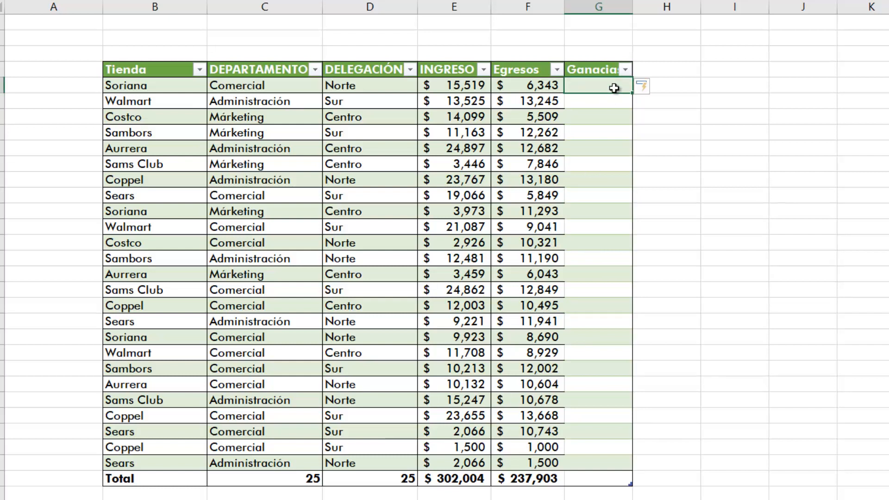
{"action": "double_click", "coordinate": [617, 89]}
{"action": "type", "text": "=("}
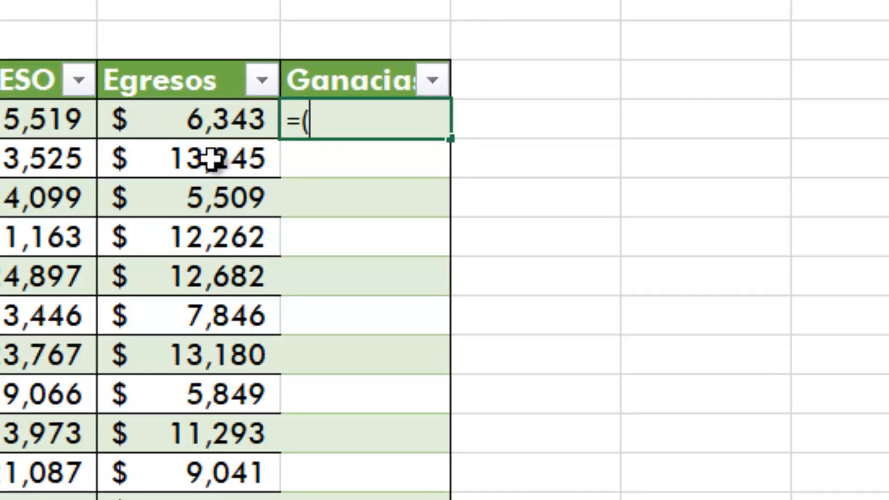
{"action": "left_click", "coordinate": [28, 120]}
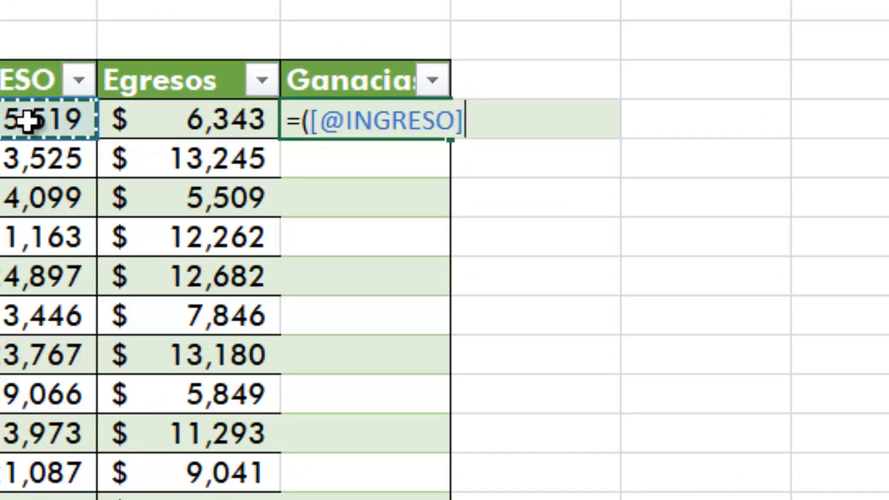
{"action": "type", "text": "-"}
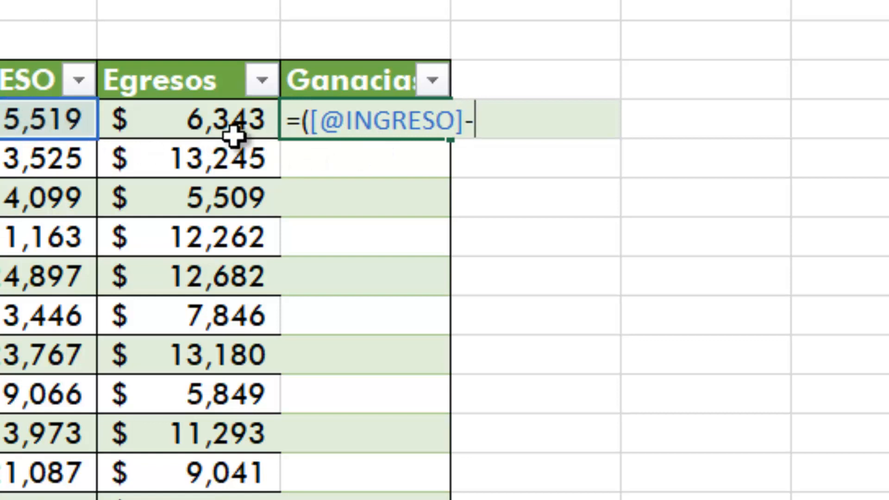
{"action": "left_click", "coordinate": [183, 117]}
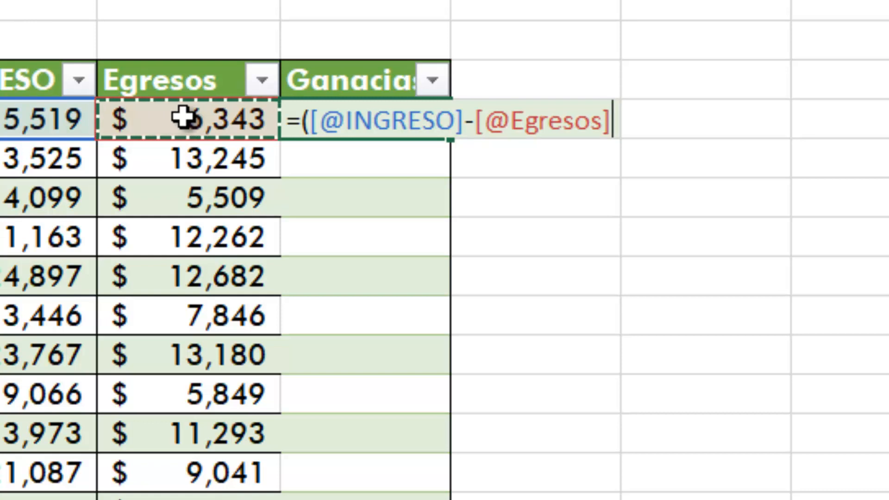
{"action": "type", "text": ")"}
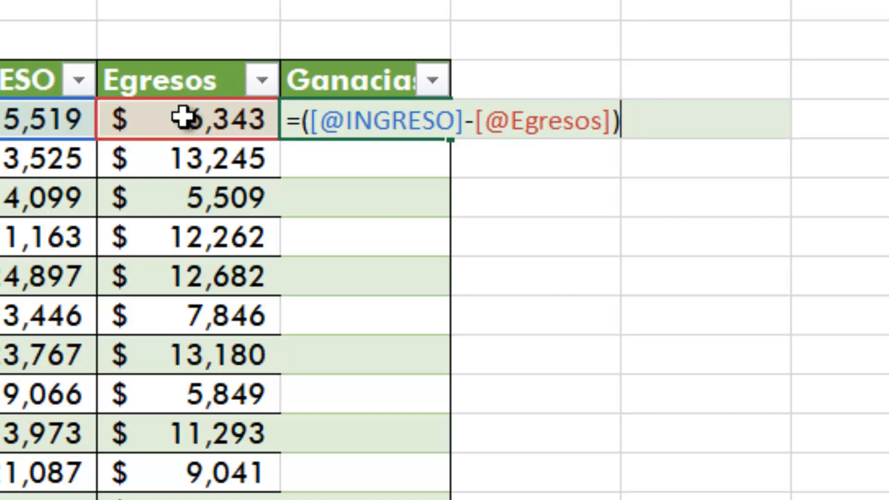
{"action": "key", "text": "Return"}
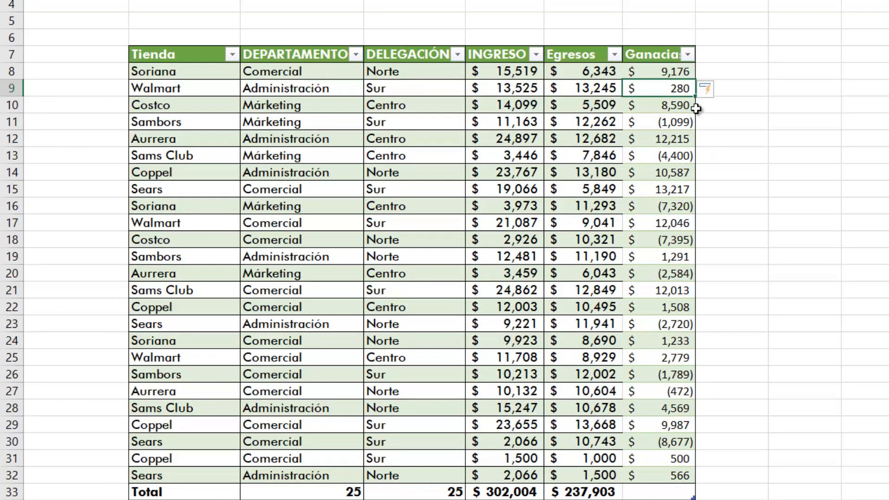
Step: Set the totals row function of the Ganacias column to Suma
{"action": "left_click", "coordinate": [666, 493]}
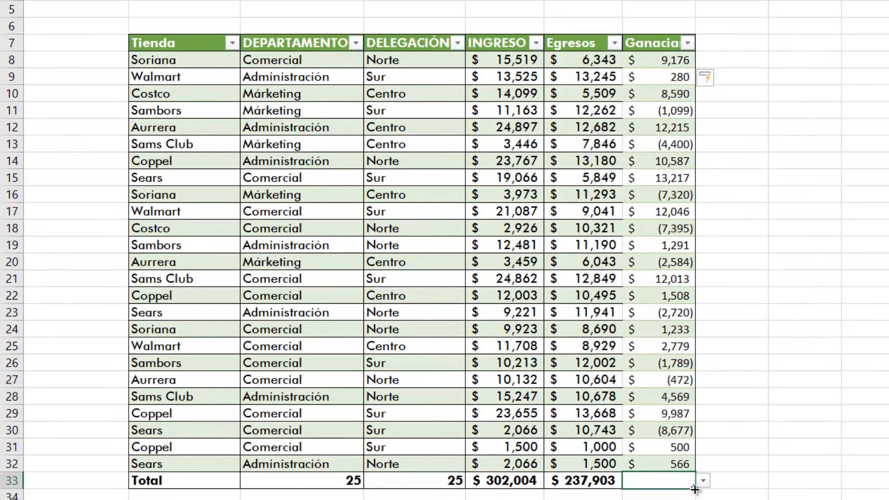
{"action": "left_click", "coordinate": [702, 481]}
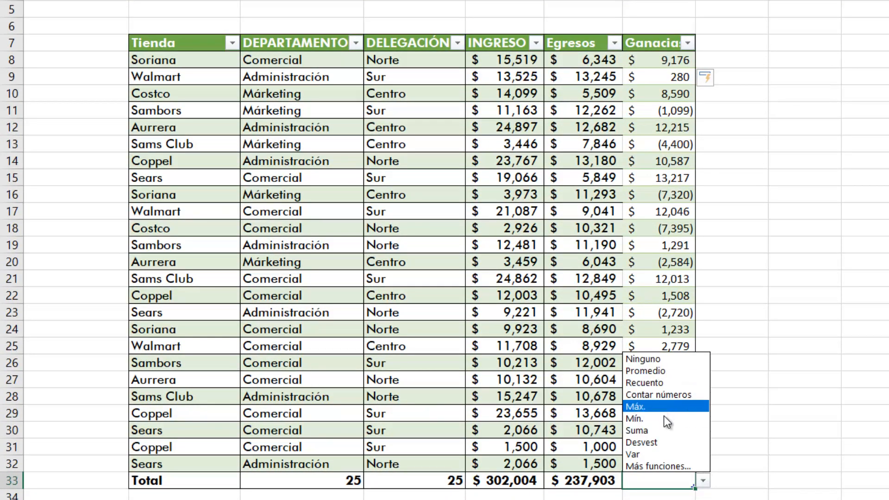
{"action": "left_click", "coordinate": [664, 429]}
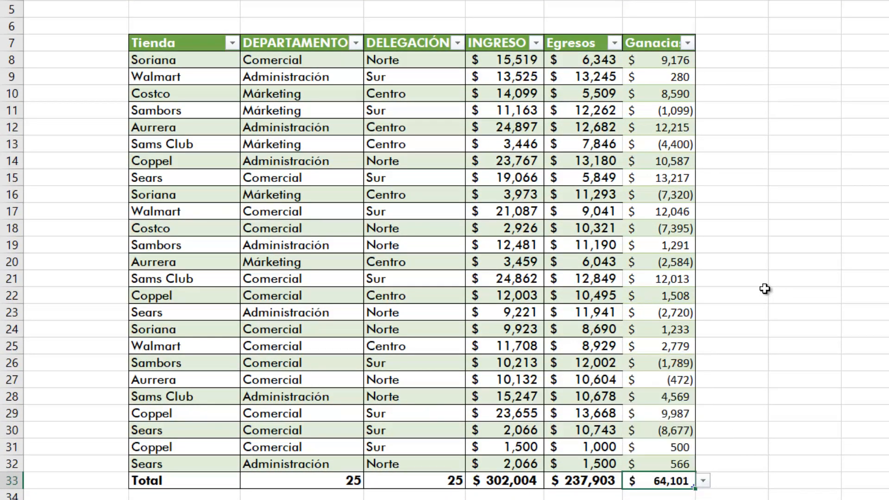
{"action": "left_click", "coordinate": [657, 226]}
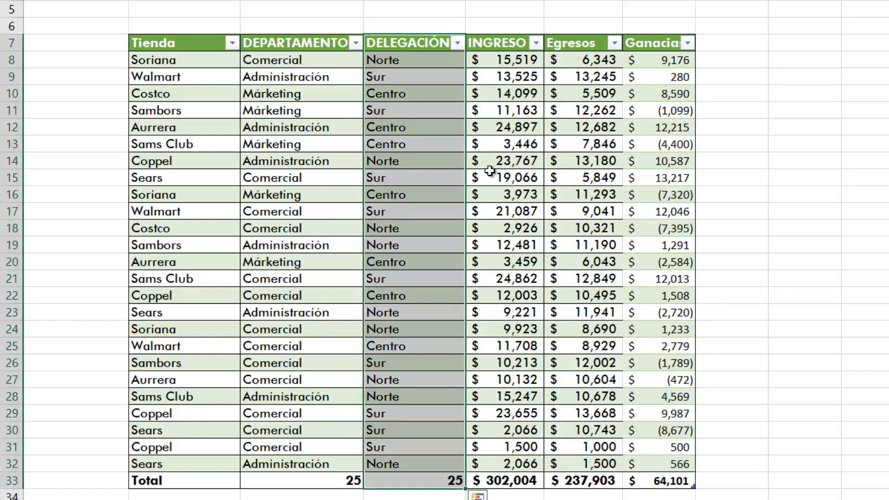
Step: Move the whole DELEGACIÓN table column, including header and total, in front of the DEPARTAMENTO column
{"action": "left_click_drag", "start_coordinate": [492, 162], "coordinate": [496, 144]}
{"action": "left_click", "coordinate": [405, 105]}
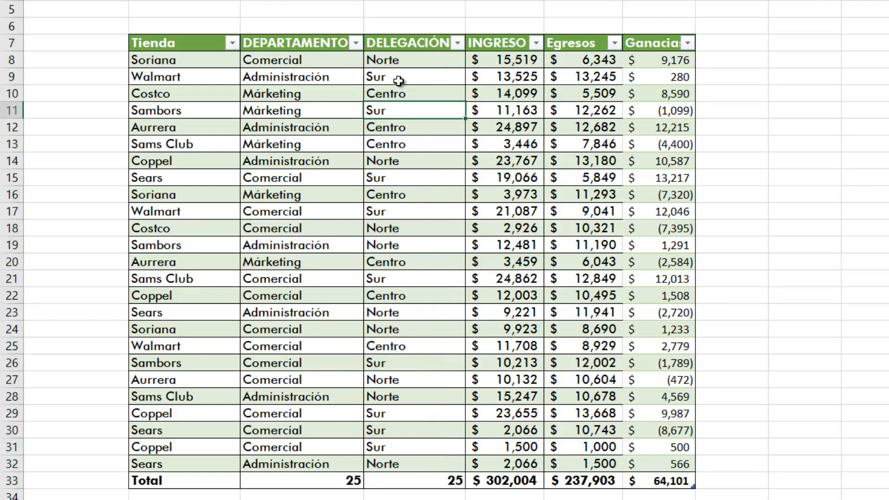
{"action": "left_click", "coordinate": [428, 34]}
{"action": "left_click", "coordinate": [422, 31]}
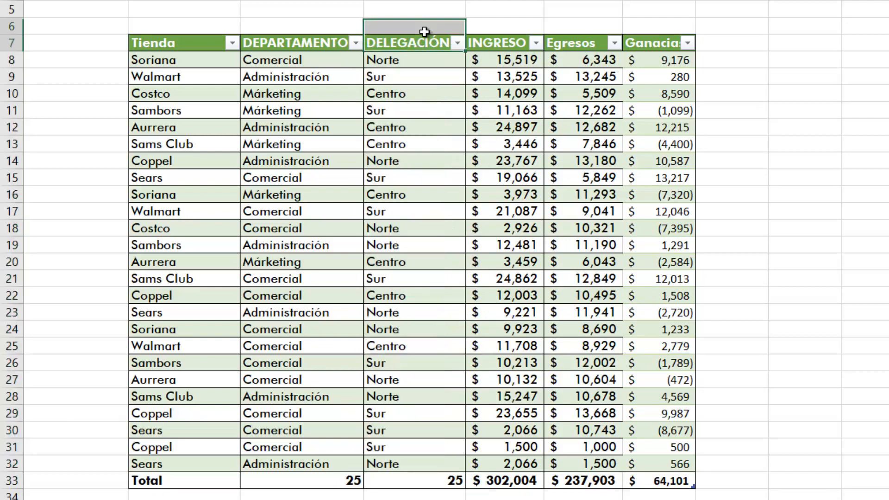
{"action": "left_click", "coordinate": [414, 43]}
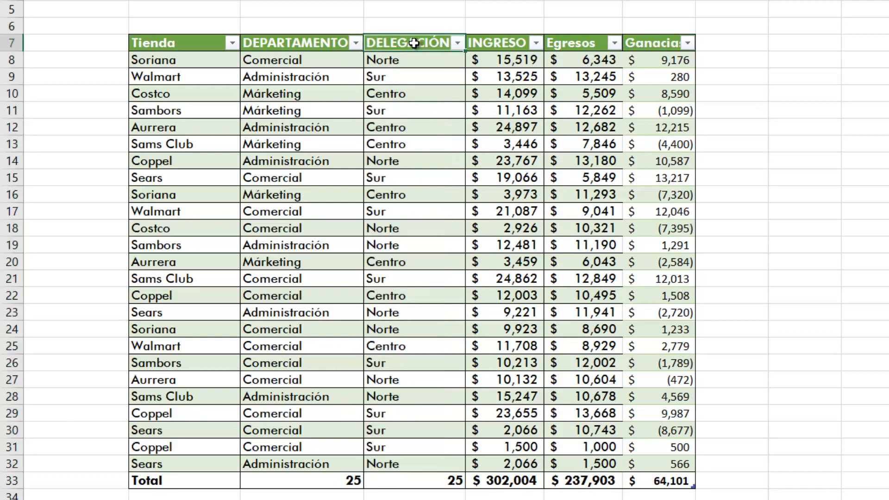
{"action": "left_click", "coordinate": [398, 79]}
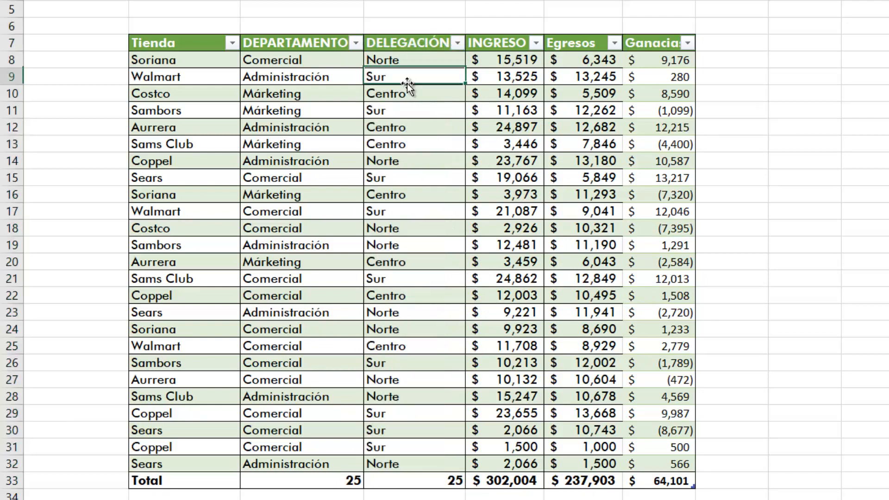
{"action": "left_click", "coordinate": [413, 45]}
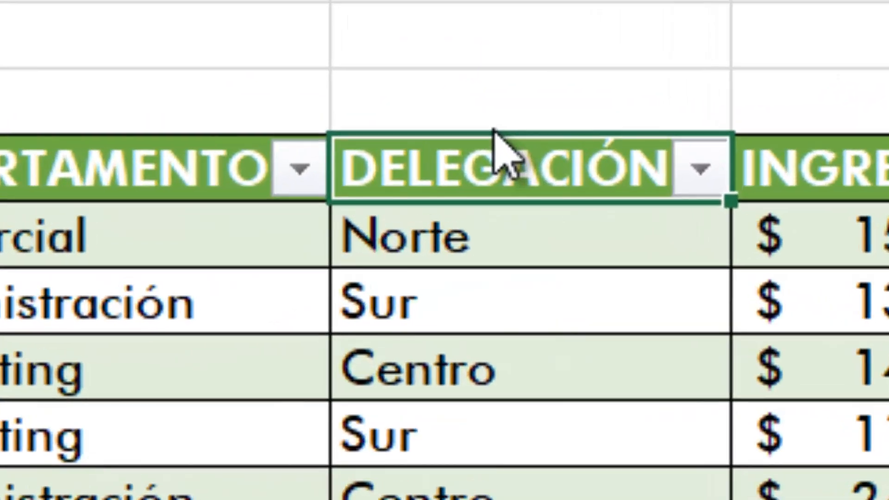
{"action": "left_click", "coordinate": [405, 35]}
{"action": "left_click_drag", "start_coordinate": [509, 122], "coordinate": [0, 166]}
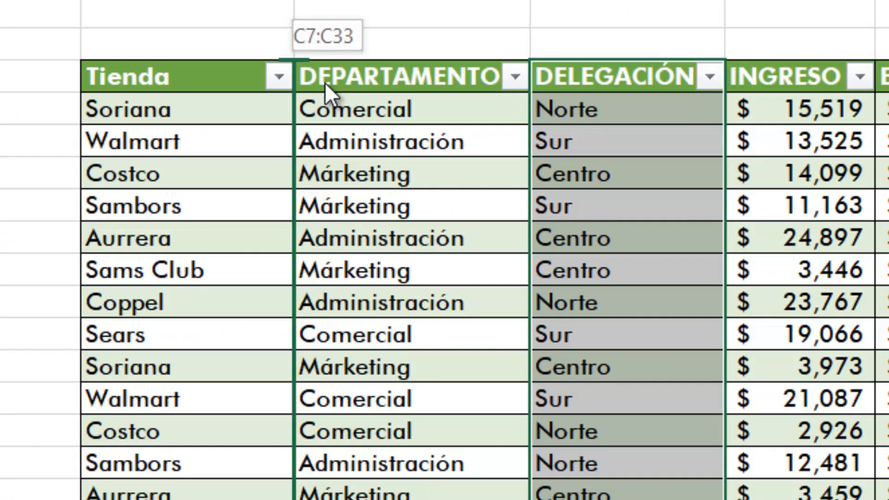
{"action": "left_click_drag", "start_coordinate": [324, 83], "coordinate": [319, 83]}
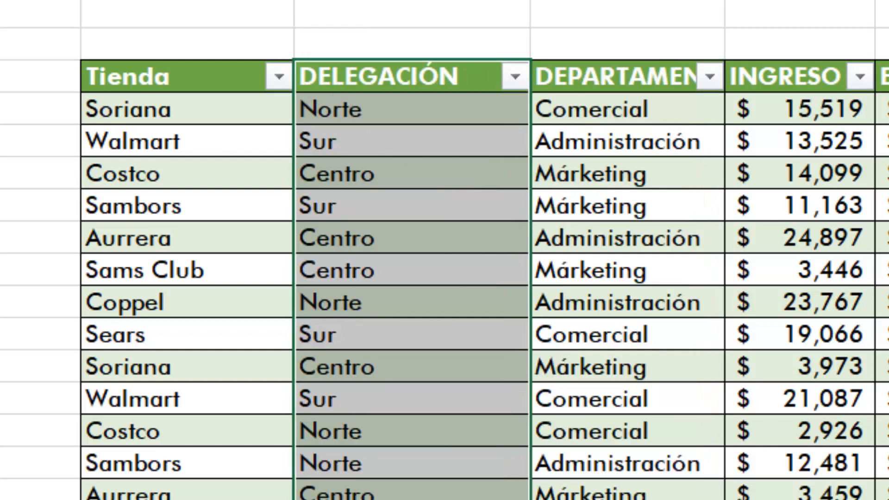
{"action": "left_click", "coordinate": [849, 276]}
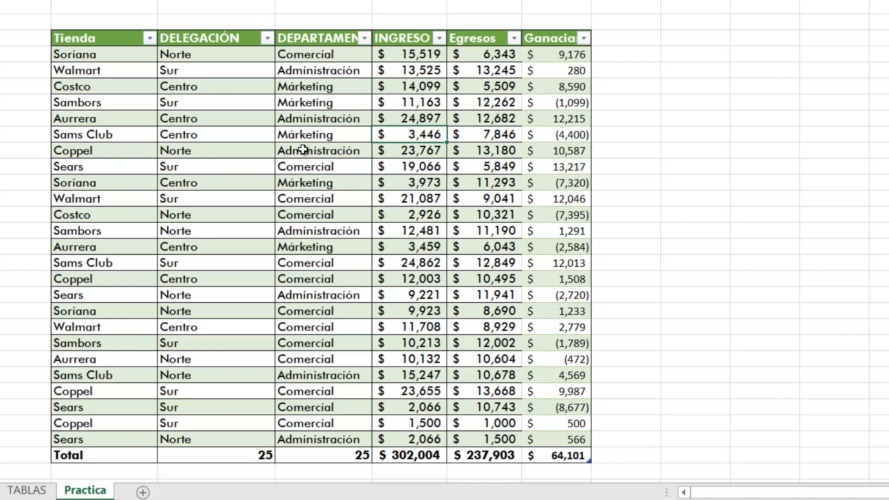
{"action": "left_click", "coordinate": [302, 149]}
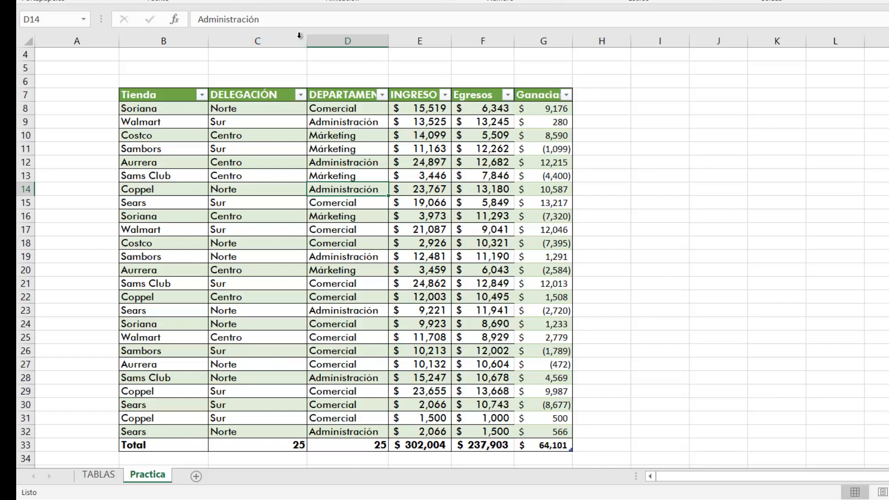
{"action": "left_click", "coordinate": [298, 38]}
{"action": "right_click", "coordinate": [291, 39]}
{"action": "key", "text": "Escape"}
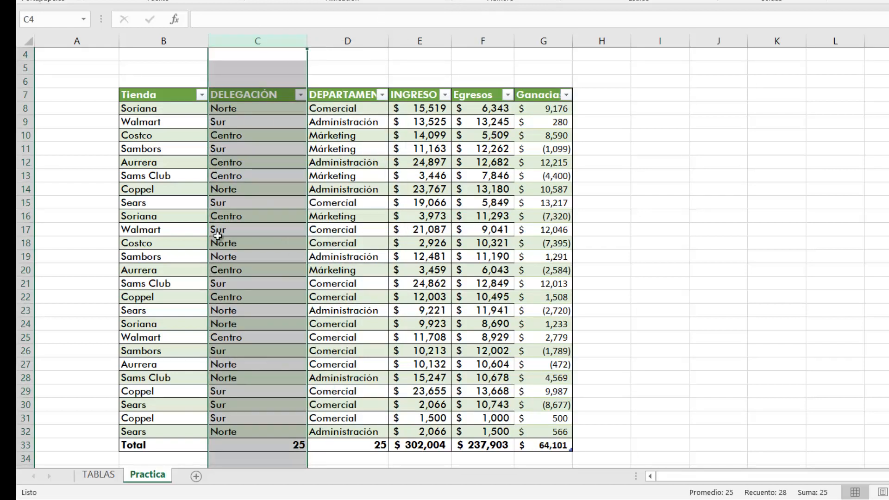
Step: Enter the text MAS DATOS in cell C37, below the table's totals row
{"action": "scroll", "coordinate": [250, 259], "scroll_direction": "down", "scroll_amount": 6}
{"action": "left_click", "coordinate": [263, 259]}
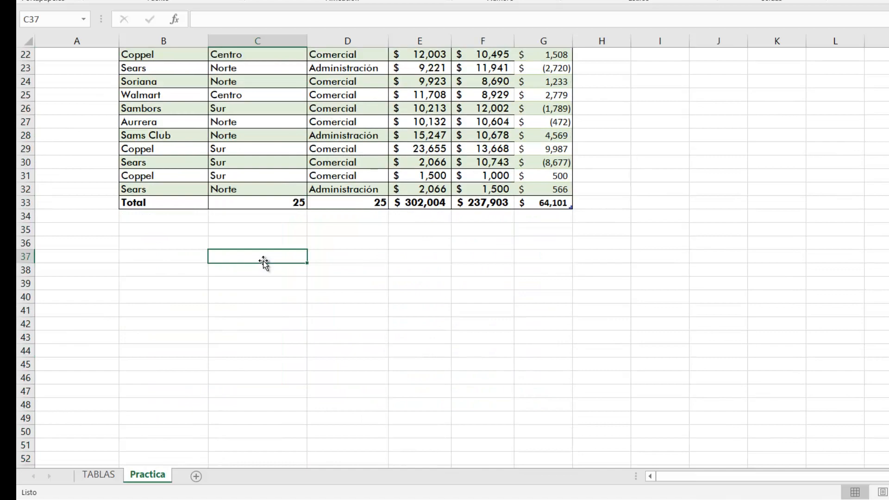
{"action": "key", "text": "Caps_Lock"}
{"action": "type", "text": "MAS DATOS"}
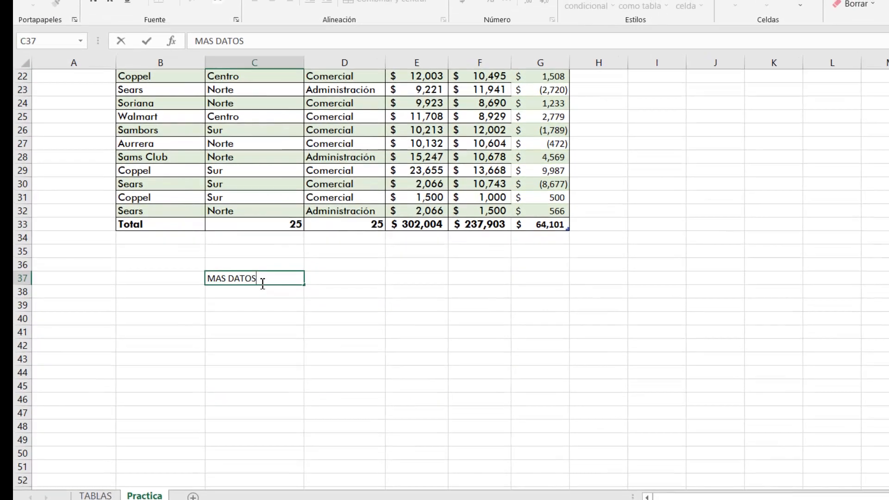
{"action": "left_click", "coordinate": [542, 355]}
{"action": "scroll", "coordinate": [323, 85], "scroll_direction": "up", "scroll_amount": 6}
{"action": "scroll", "coordinate": [277, 125], "scroll_direction": "down", "scroll_amount": 1}
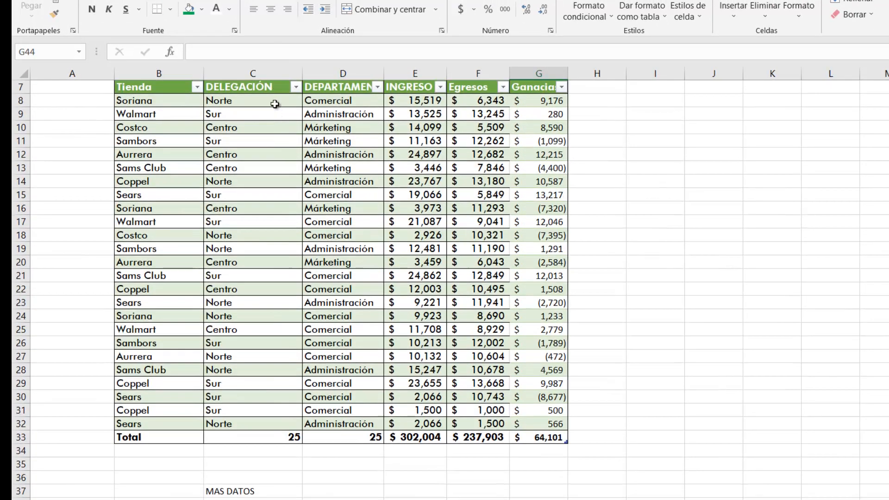
Step: Delete only the DELEGACIÓN table column, rather than the whole sheet column, and check the MAS DATOS text below
{"action": "left_click", "coordinate": [280, 73]}
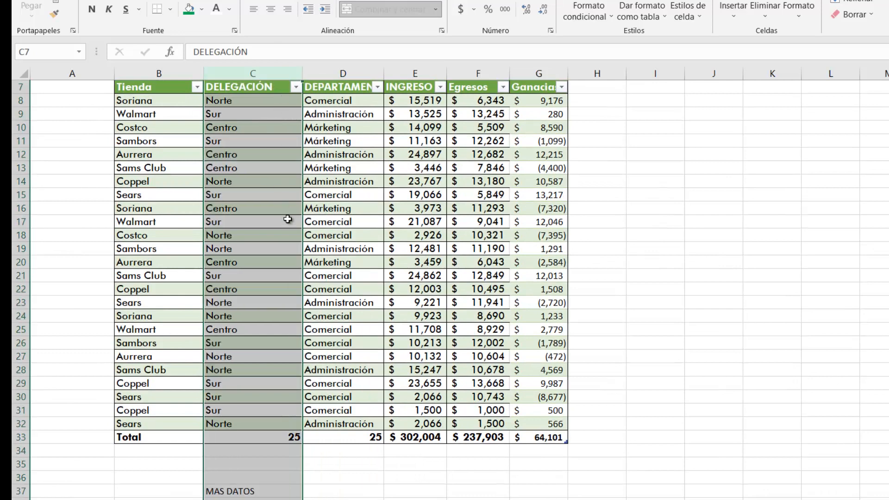
{"action": "left_click", "coordinate": [351, 219]}
{"action": "scroll", "coordinate": [316, 178], "scroll_direction": "up", "scroll_amount": 1}
{"action": "right_click", "coordinate": [253, 173]}
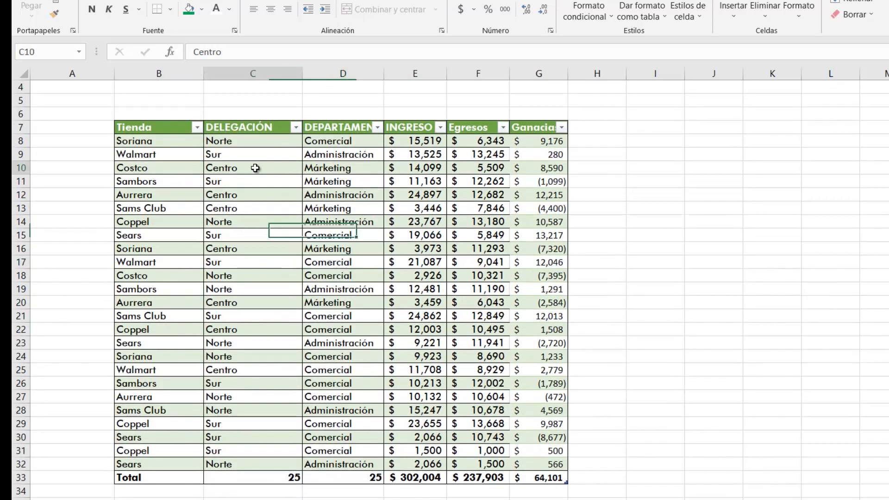
{"action": "left_click", "coordinate": [239, 164]}
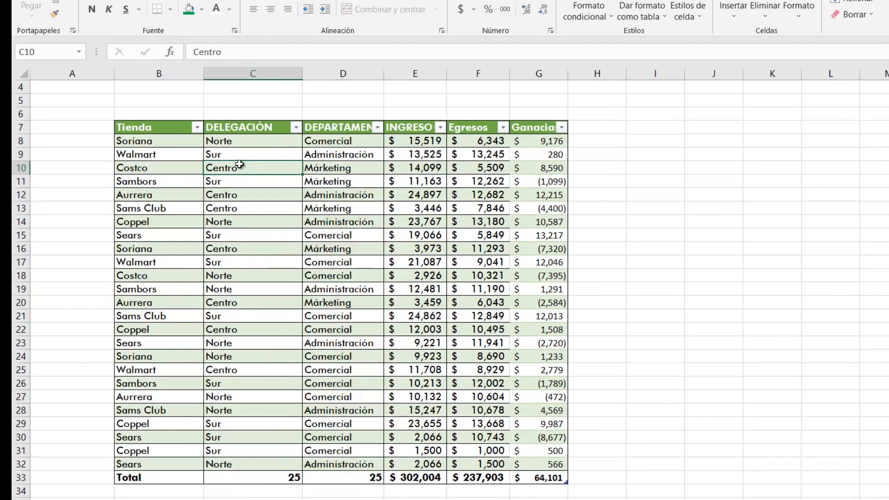
{"action": "left_click", "coordinate": [250, 143]}
{"action": "right_click", "coordinate": [249, 143]}
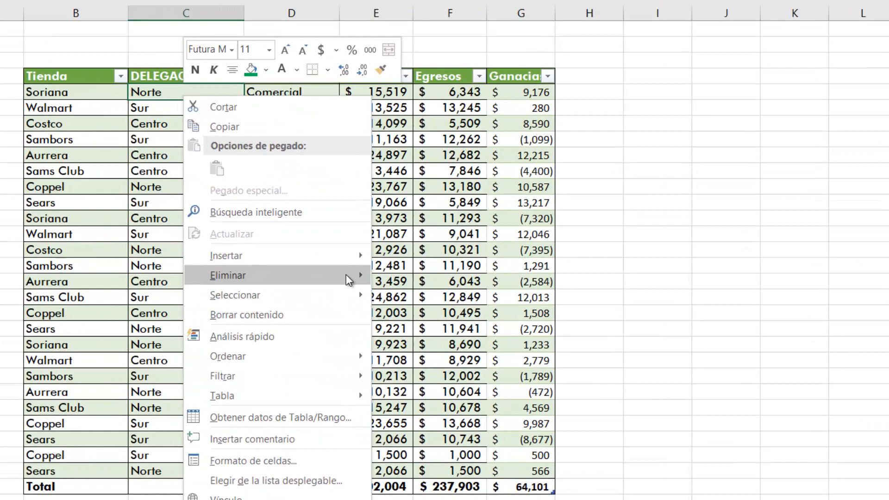
{"action": "mouse_move", "coordinate": [396, 297]}
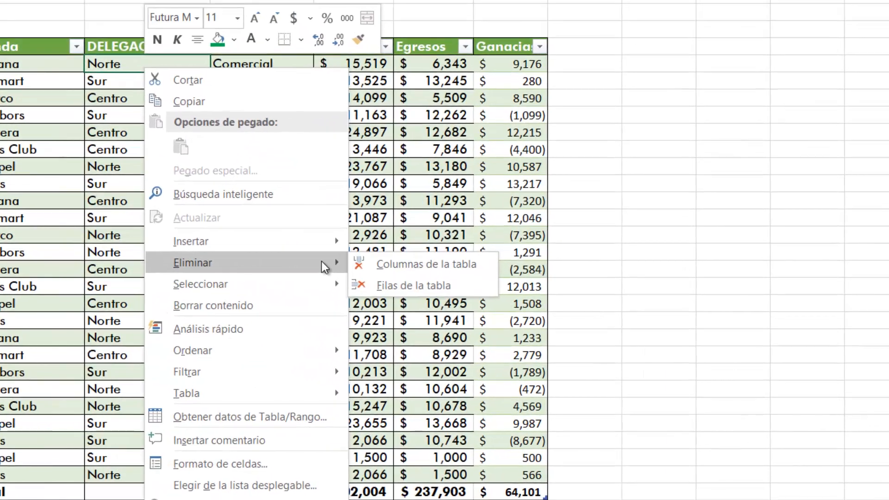
{"action": "left_click", "coordinate": [427, 269]}
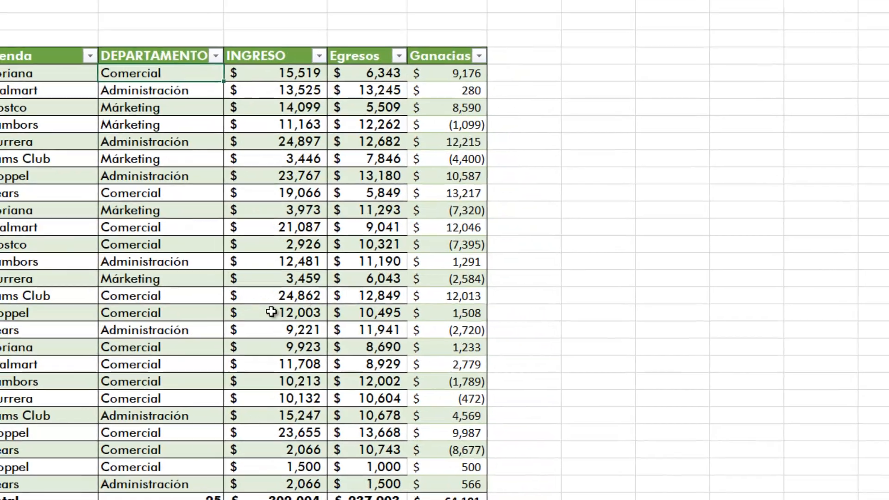
{"action": "scroll", "coordinate": [271, 312], "scroll_direction": "down", "scroll_amount": 2}
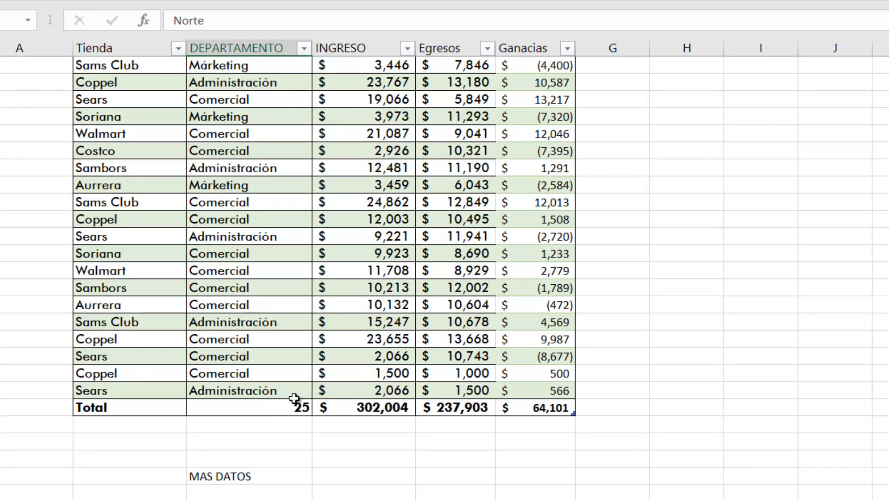
{"action": "left_click", "coordinate": [256, 476]}
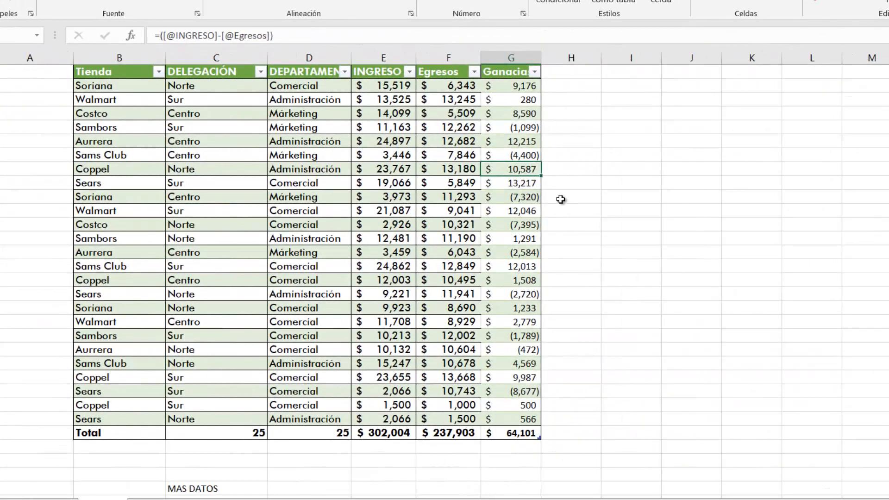
Step: Select the INGRESO column's data starting from its first data row
{"action": "left_click", "coordinate": [567, 188]}
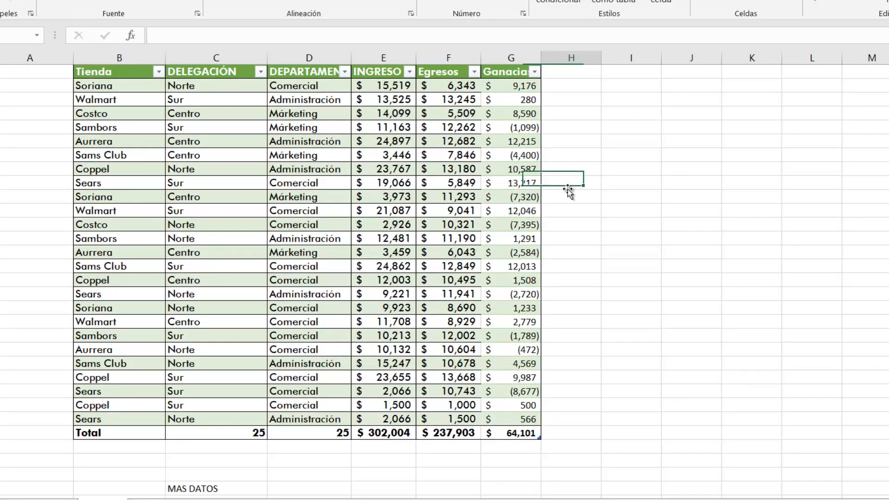
{"action": "scroll", "coordinate": [564, 188], "scroll_direction": "up", "scroll_amount": 1}
{"action": "scroll", "coordinate": [563, 187], "scroll_direction": "up", "scroll_amount": 1}
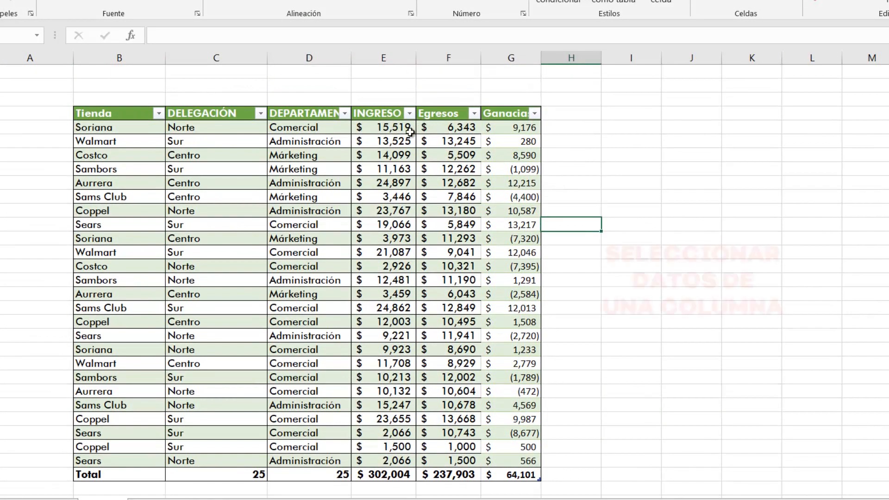
{"action": "left_click", "coordinate": [387, 158]}
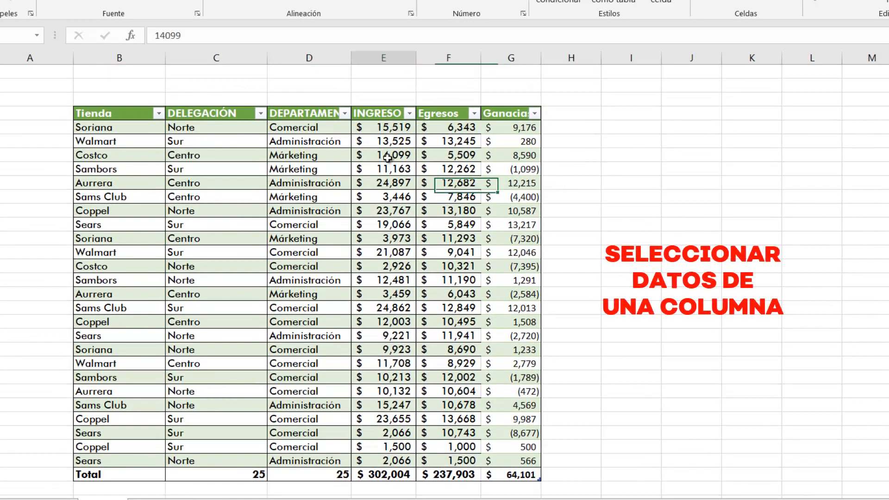
{"action": "left_click", "coordinate": [379, 128]}
{"action": "key", "text": "ctrl+shift+Down"}
{"action": "left_click", "coordinate": [393, 253]}
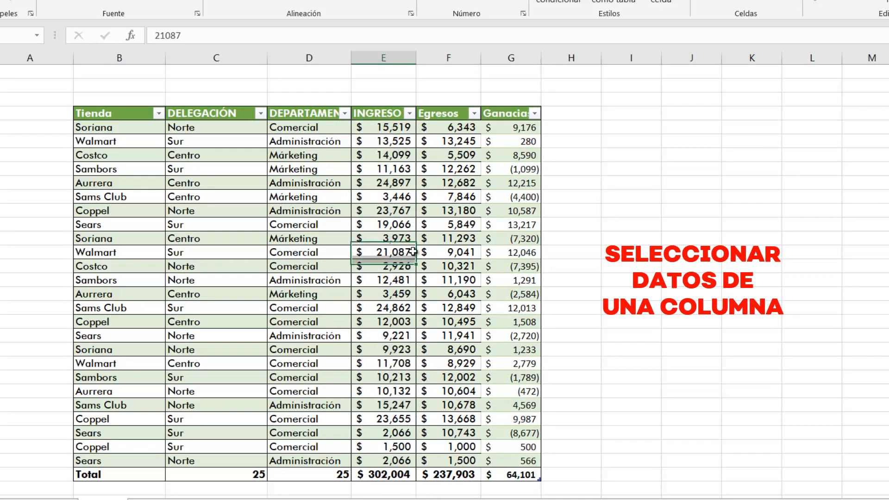
Step: Select the data of the adjacent table columns from DEPARTAMENTO through Ganacias in one go
{"action": "left_click", "coordinate": [442, 212]}
{"action": "left_click", "coordinate": [401, 208]}
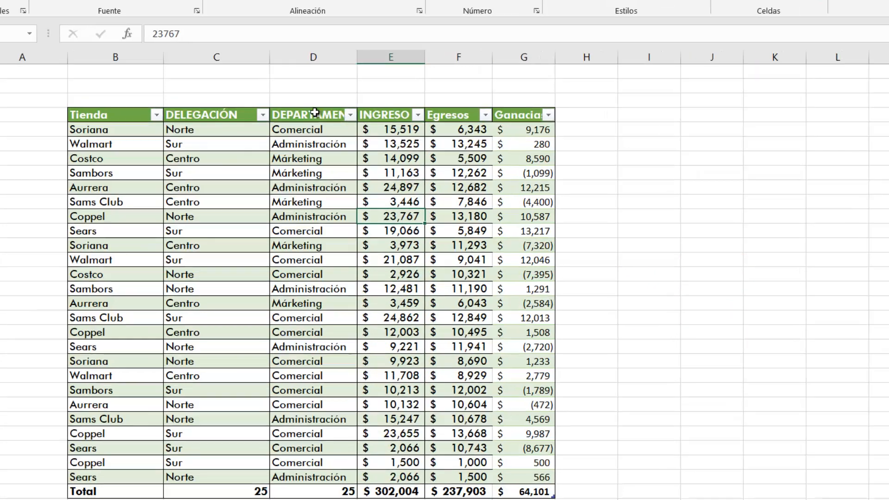
{"action": "left_click", "coordinate": [309, 113]}
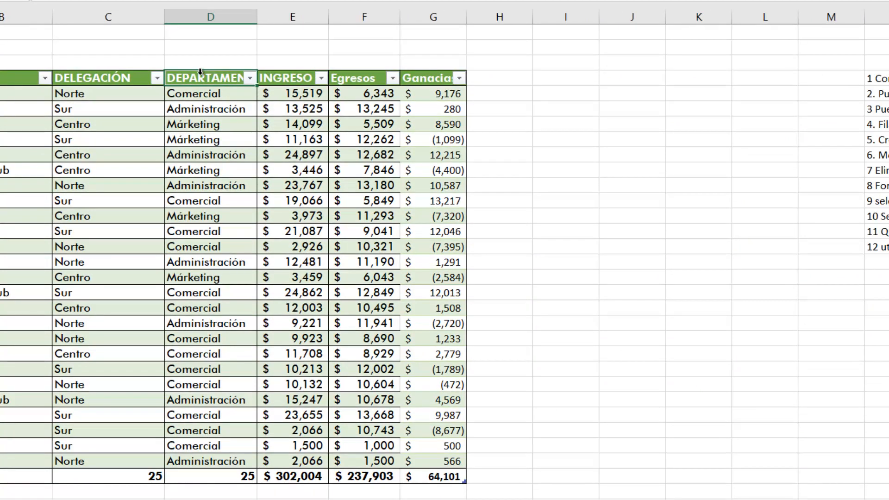
{"action": "left_click_drag", "start_coordinate": [200, 75], "coordinate": [411, 91]}
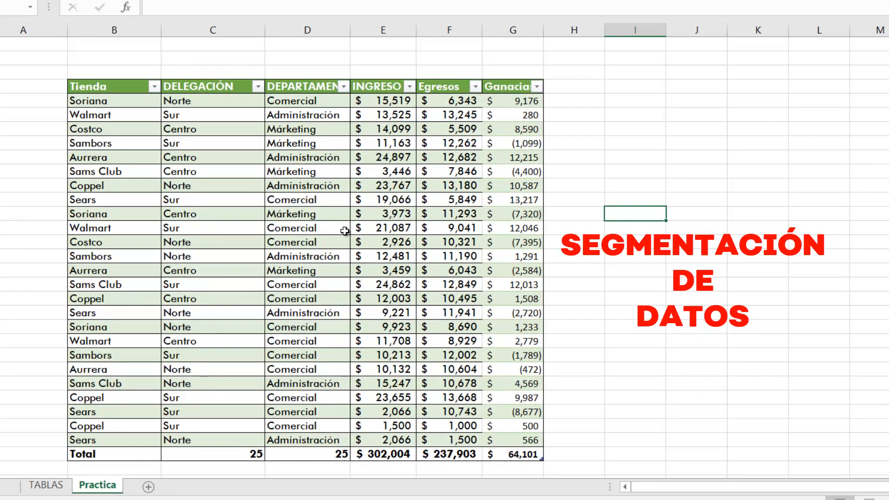
Step: Insert a slicer for the DEPARTAMENTO field and place it in the empty area beside the table
{"action": "mouse_move", "coordinate": [337, 230]}
{"action": "left_mouse_down"}
{"action": "mouse_move", "coordinate": [377, 230]}
{"action": "mouse_move", "coordinate": [345, 231]}
{"action": "left_mouse_up"}
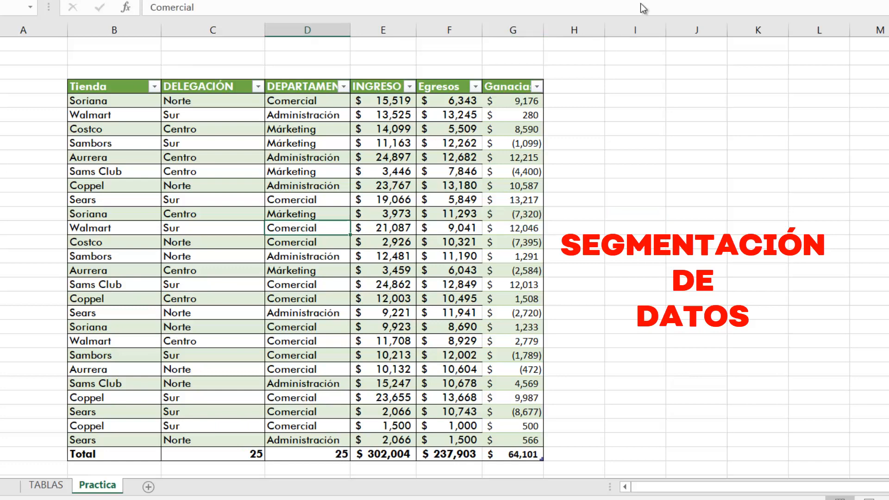
{"action": "left_click", "coordinate": [449, 185]}
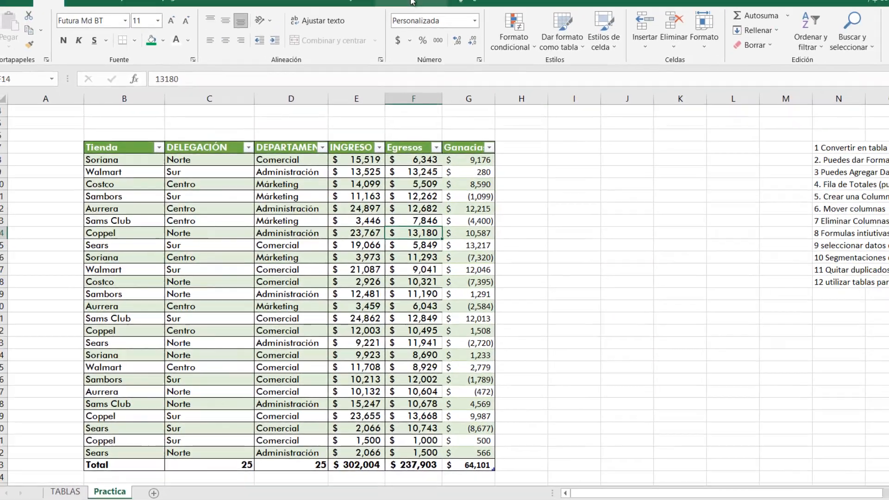
{"action": "left_click", "coordinate": [399, 23]}
{"action": "left_click", "coordinate": [285, 224]}
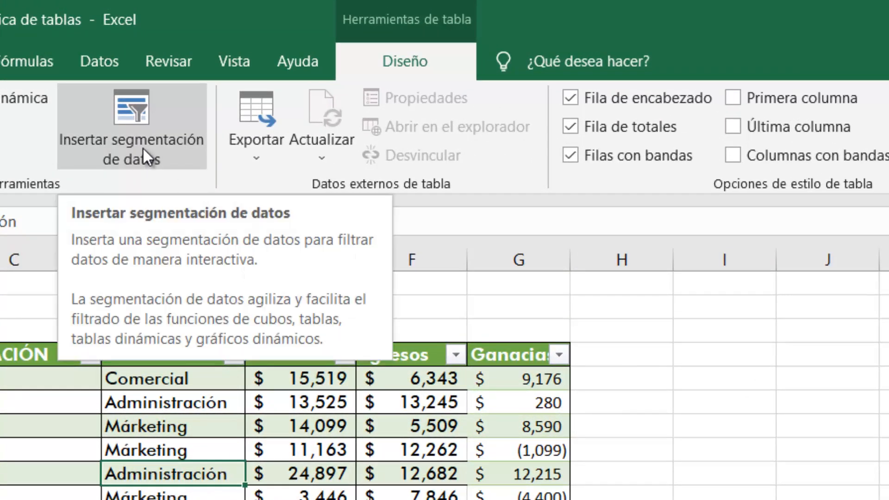
{"action": "left_click", "coordinate": [143, 146]}
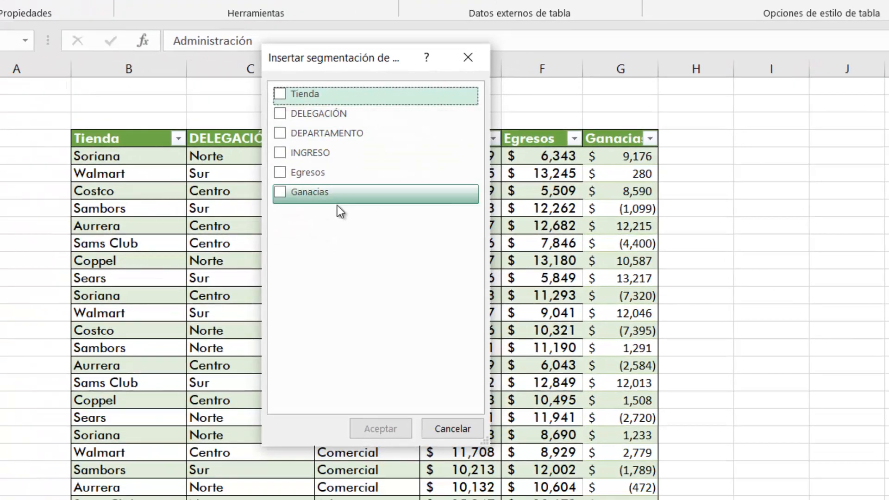
{"action": "left_click_drag", "start_coordinate": [388, 67], "coordinate": [757, 89]}
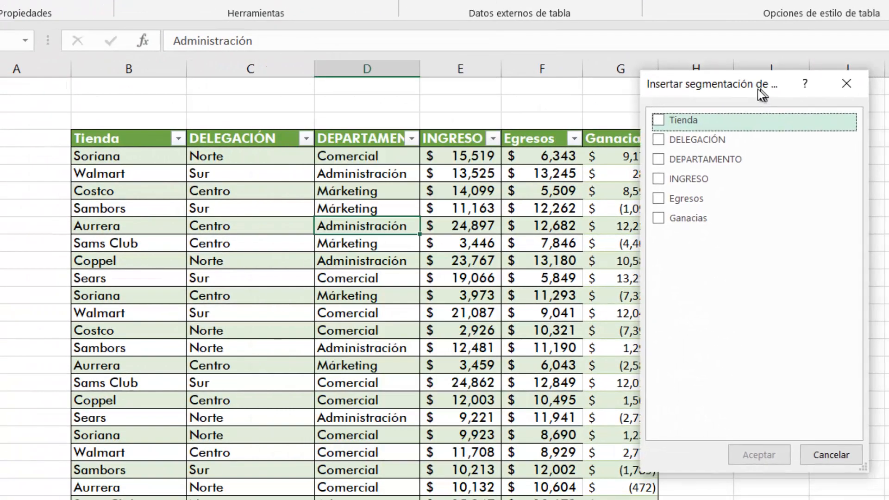
{"action": "left_click", "coordinate": [668, 159]}
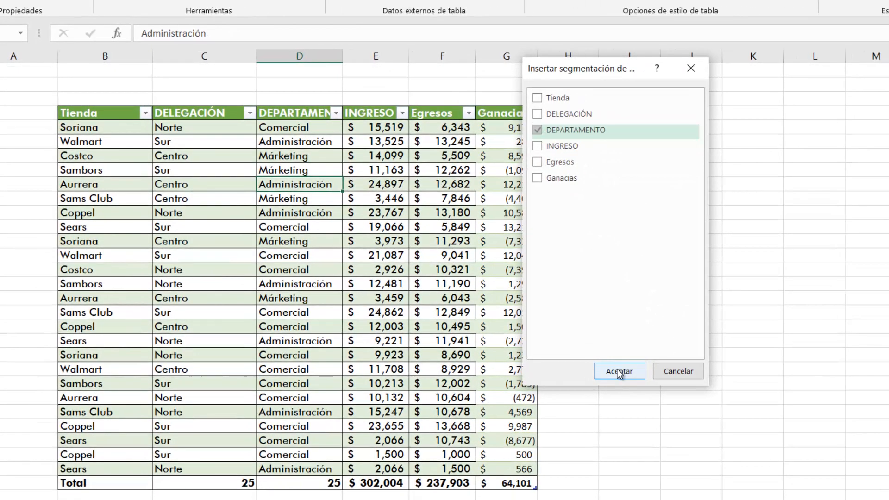
{"action": "left_click", "coordinate": [632, 379]}
{"action": "left_click_drag", "start_coordinate": [516, 204], "coordinate": [644, 121]}
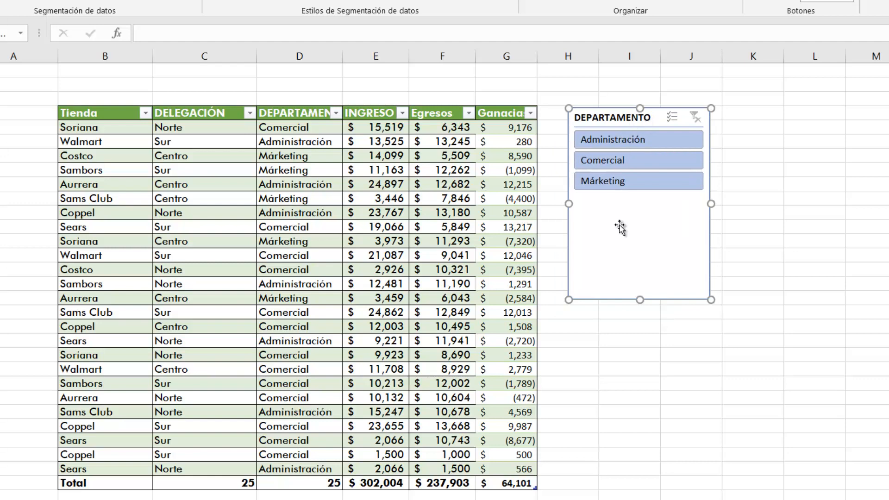
Step: Filter the table with the DEPARTAMENTO slicer by Administración, Comercial and Márketing in turn, ending on Administración
{"action": "left_click", "coordinate": [632, 145]}
{"action": "left_click", "coordinate": [624, 163]}
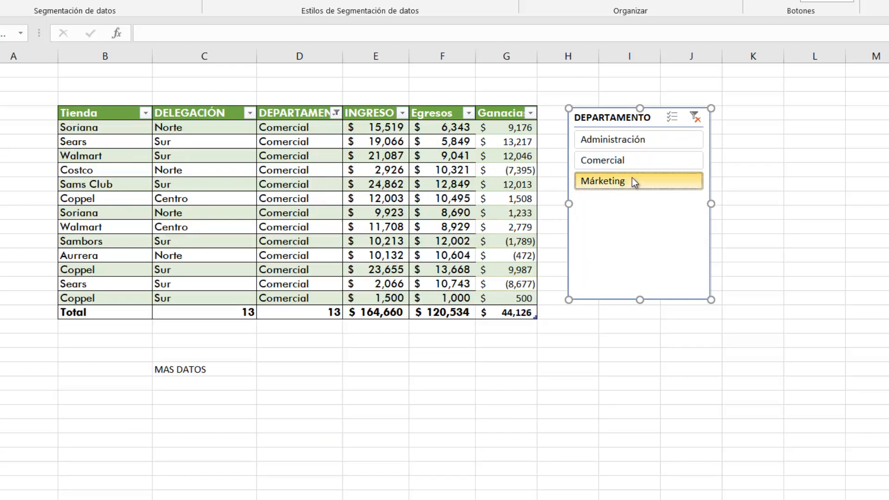
{"action": "left_click", "coordinate": [631, 178]}
{"action": "left_click", "coordinate": [638, 159]}
{"action": "left_click", "coordinate": [640, 141]}
{"action": "left_click", "coordinate": [635, 159]}
{"action": "left_click", "coordinate": [621, 181]}
{"action": "left_click", "coordinate": [627, 160]}
{"action": "left_click", "coordinate": [635, 140]}
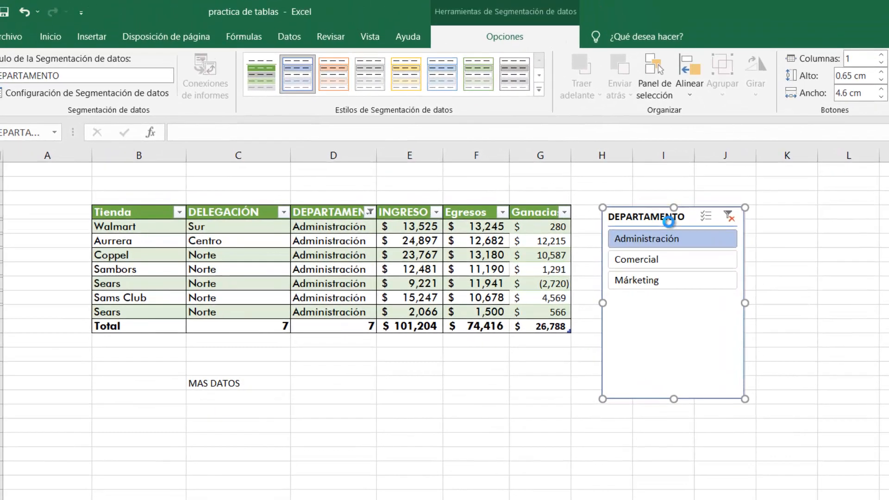
Step: Replace the DEPARTAMENTO slicer with a slicer for the Tienda field, placed beside the table
{"action": "key", "text": "Delete"}
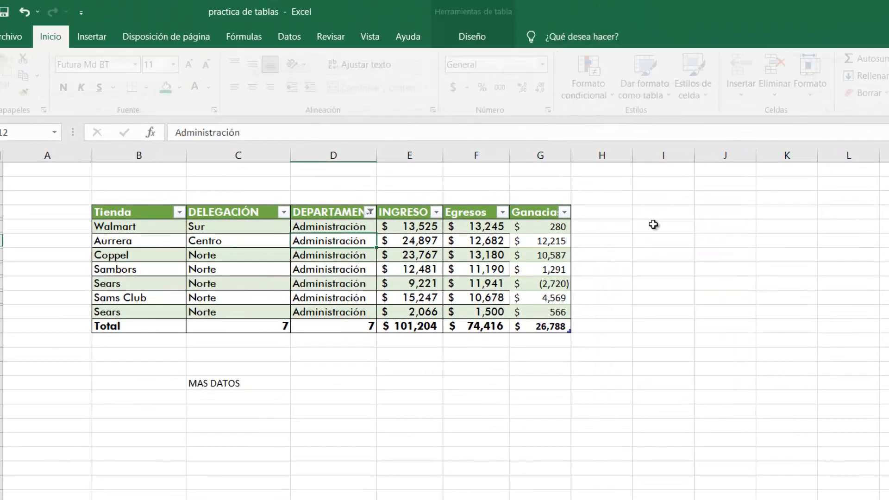
{"action": "left_click", "coordinate": [468, 281]}
{"action": "left_click", "coordinate": [472, 36]}
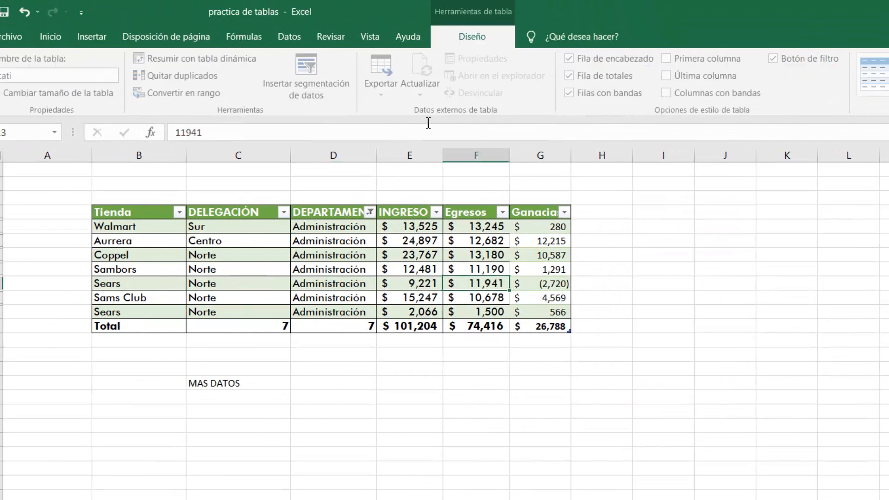
{"action": "left_click", "coordinate": [309, 77]}
{"action": "left_click", "coordinate": [572, 198]}
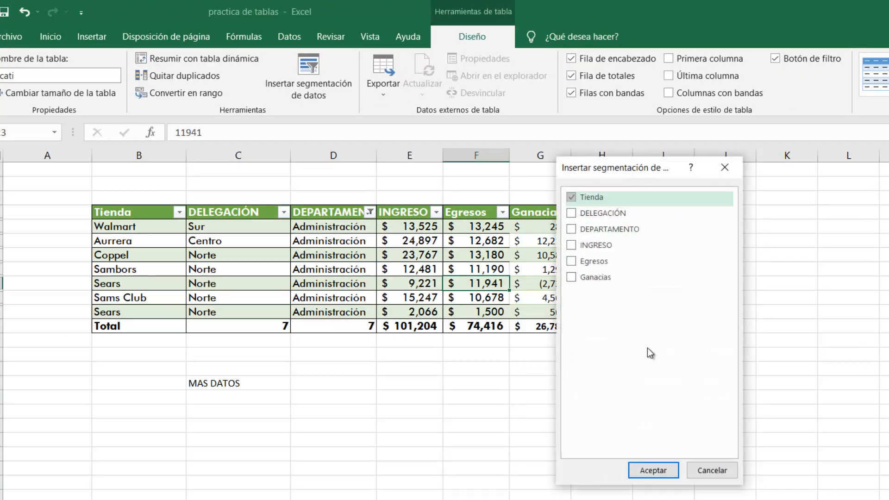
{"action": "left_click", "coordinate": [652, 469]}
{"action": "left_click_drag", "start_coordinate": [524, 306], "coordinate": [664, 230]}
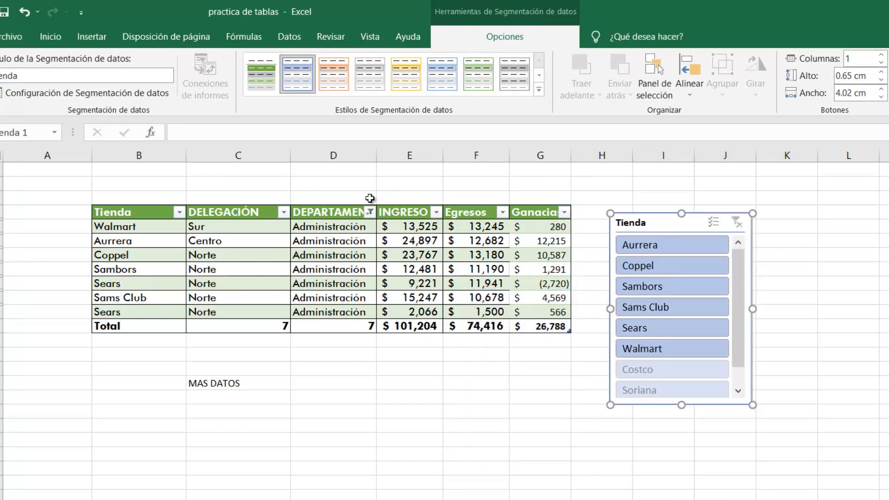
Step: Reset the DEPARTAMENTO column filter to include all departments
{"action": "left_click", "coordinate": [370, 212]}
{"action": "left_click", "coordinate": [224, 373]}
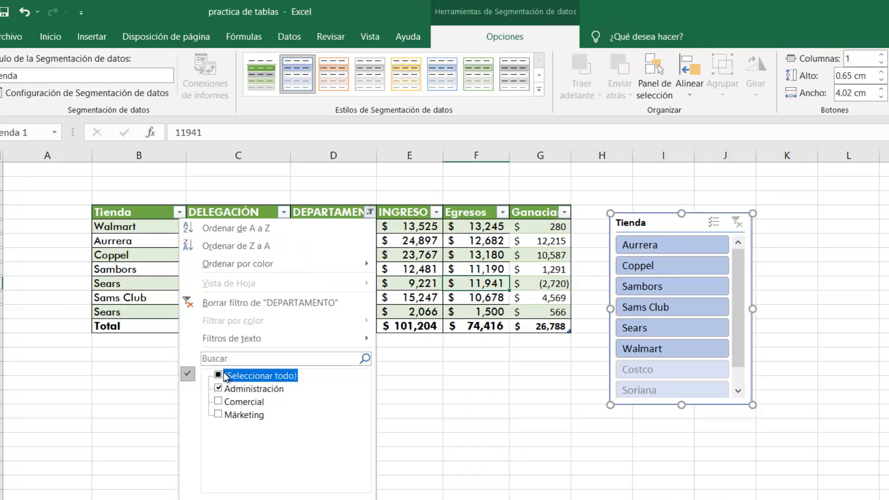
{"action": "key", "text": "Return"}
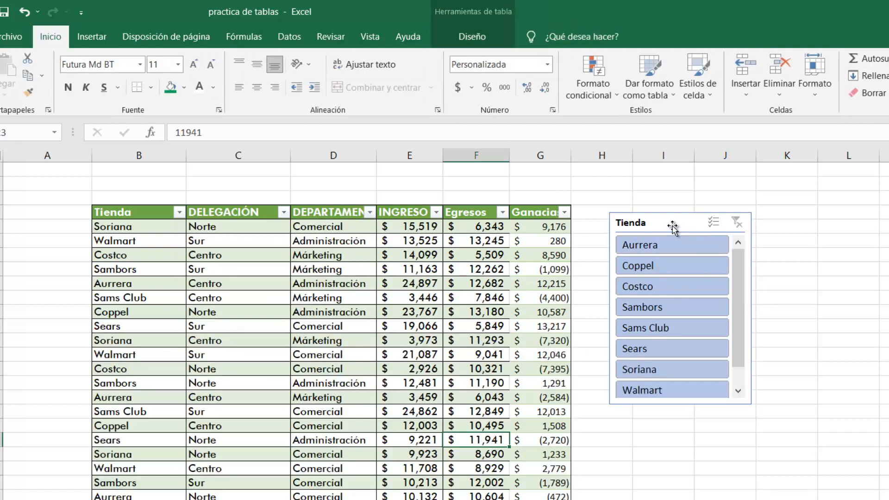
Step: Move the Tienda slicer closer to the table and make the empty row above the table header taller
{"action": "left_click_drag", "start_coordinate": [653, 226], "coordinate": [641, 221]}
{"action": "left_click", "coordinate": [641, 221]}
{"action": "left_click", "coordinate": [301, 192]}
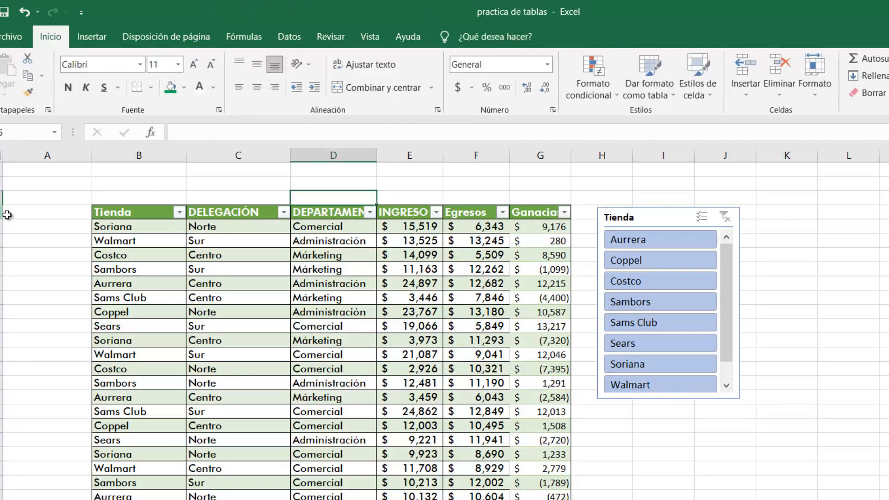
{"action": "left_click_drag", "start_coordinate": [0, 205], "coordinate": [0, 237]}
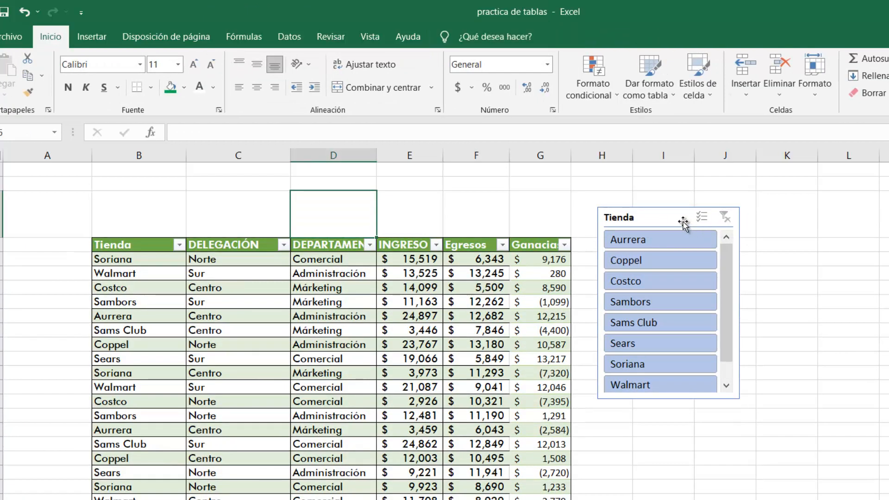
Step: Apply the custom green style to the Tienda slicer and keep the slicer beside the table
{"action": "left_click_drag", "start_coordinate": [655, 215], "coordinate": [339, 197]}
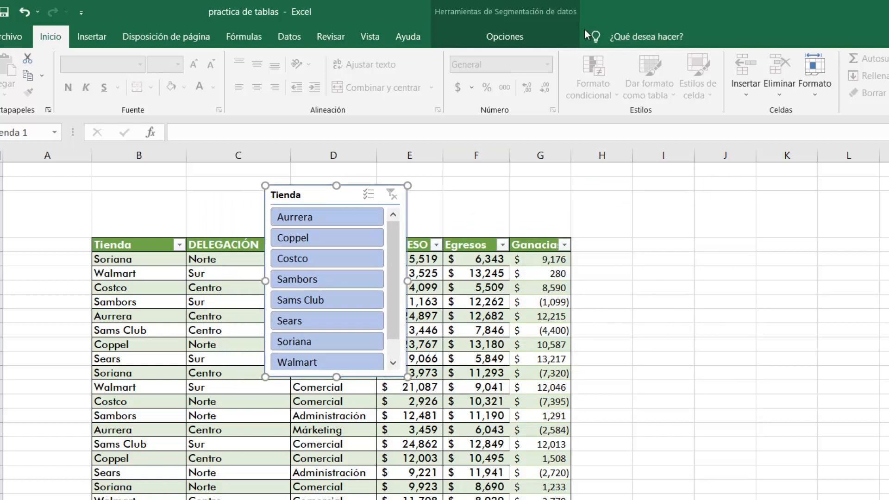
{"action": "left_click_drag", "start_coordinate": [312, 196], "coordinate": [618, 211]}
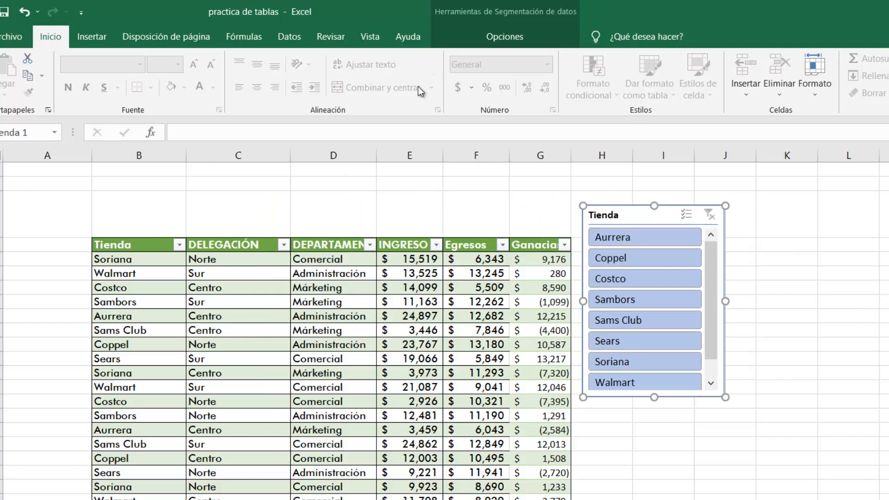
{"action": "left_click", "coordinate": [510, 36]}
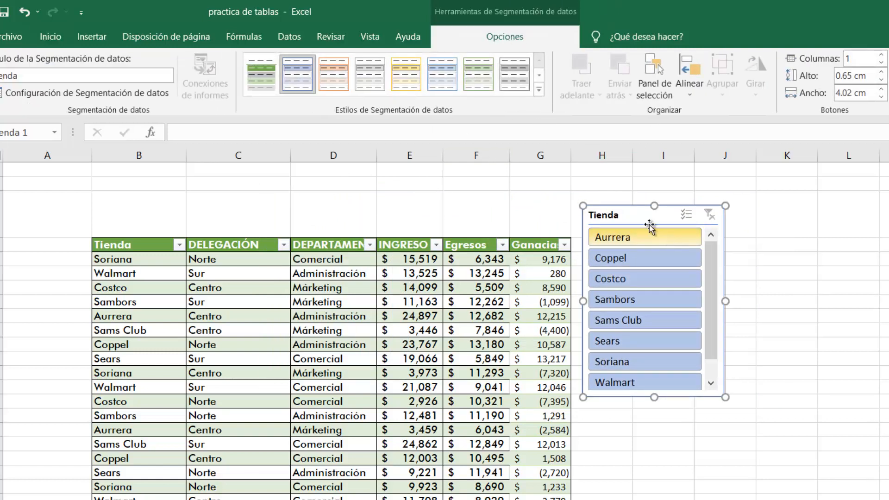
{"action": "left_click_drag", "start_coordinate": [643, 213], "coordinate": [574, 132]}
{"action": "left_click", "coordinate": [539, 90]}
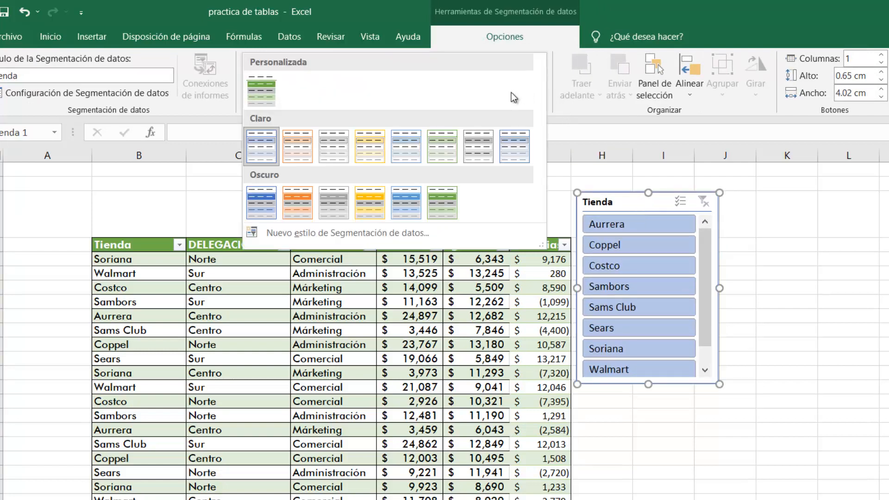
{"action": "left_click", "coordinate": [262, 92]}
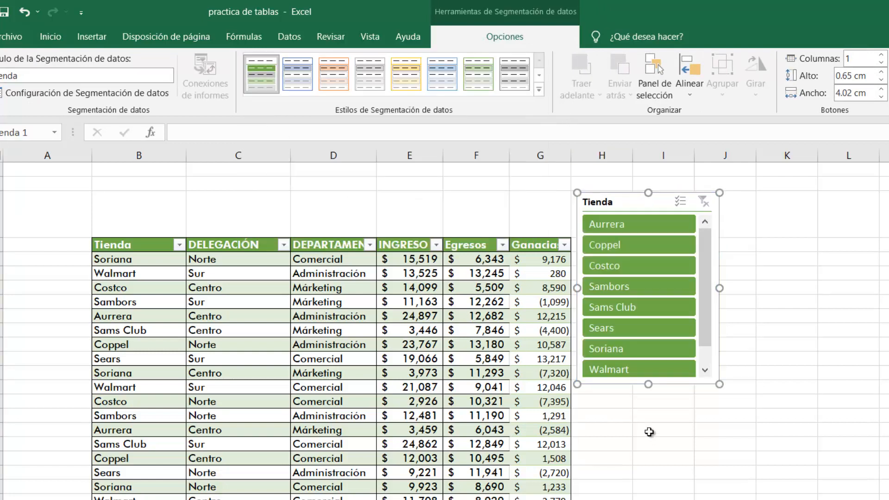
{"action": "left_click_drag", "start_coordinate": [635, 200], "coordinate": [644, 205]}
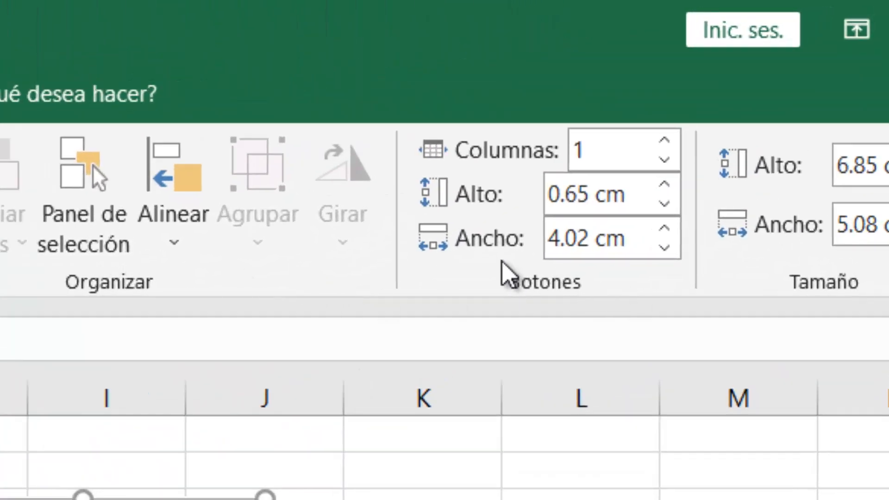
Step: Arrange the Tienda slicer's buttons in 4 columns
{"action": "left_click", "coordinate": [615, 159]}
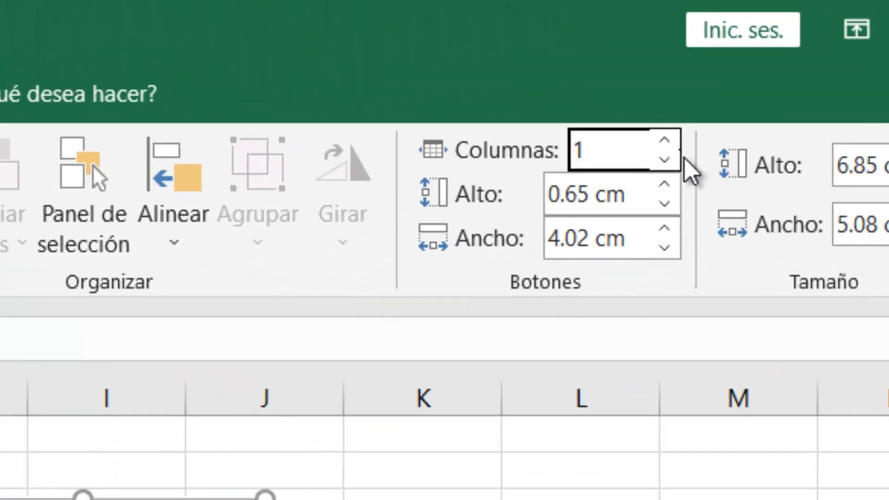
{"action": "double_click", "coordinate": [576, 150]}
{"action": "type", "text": "4"}
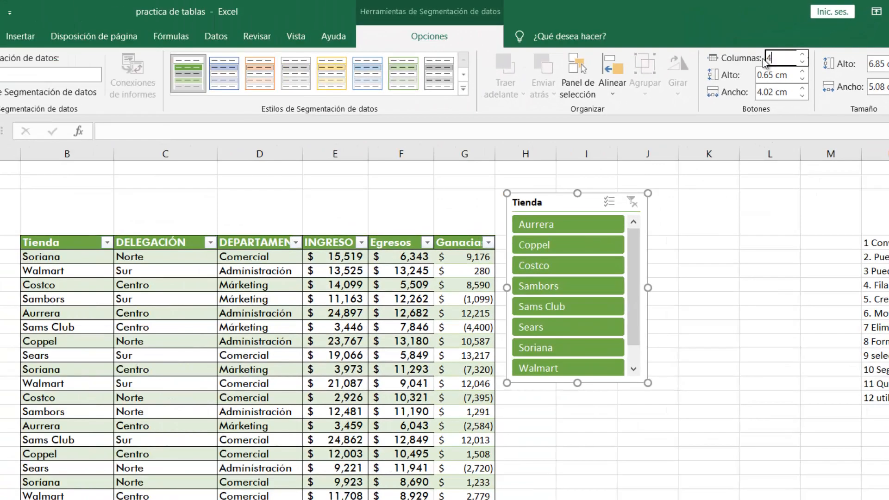
{"action": "key", "text": "Return"}
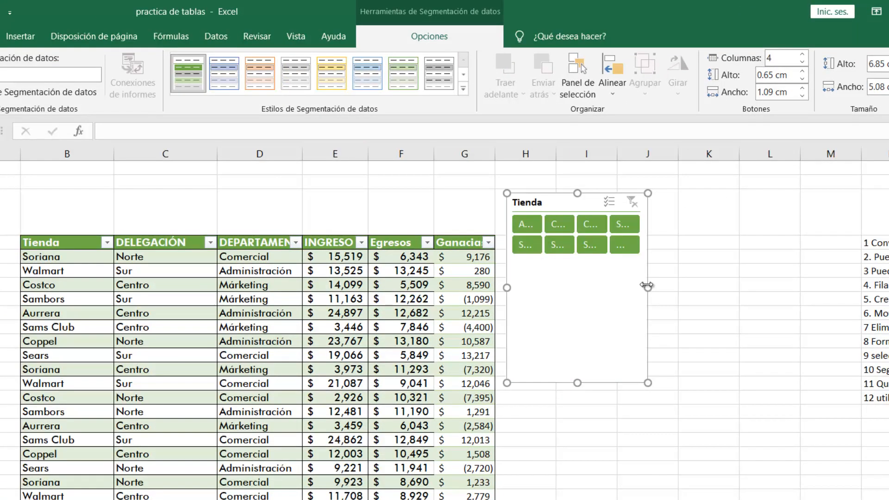
Step: Move the Tienda slicer above the table header, widen it to the table's width and reduce its height to two button rows
{"action": "left_click_drag", "start_coordinate": [646, 286], "coordinate": [842, 282]}
{"action": "left_click_drag", "start_coordinate": [643, 203], "coordinate": [155, 181]}
{"action": "left_click_drag", "start_coordinate": [356, 265], "coordinate": [507, 266]}
{"action": "left_click_drag", "start_coordinate": [257, 360], "coordinate": [296, 234]}
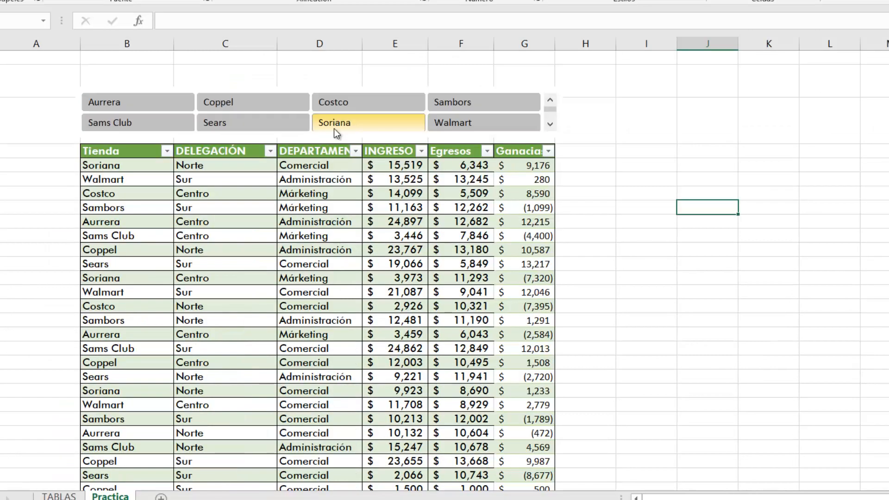
Step: Filter the table with the Tienda slicer by Soriana, adding Sears, Aurrera and Walmart to the selection
{"action": "left_click", "coordinate": [391, 128]}
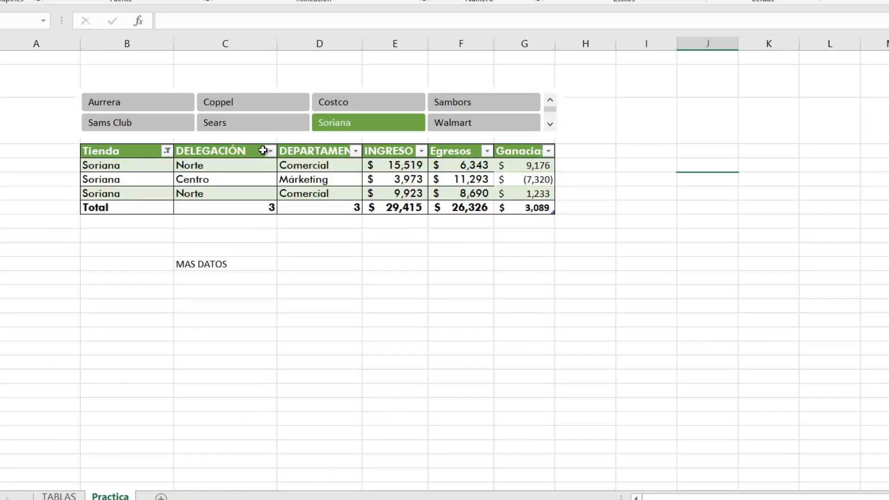
{"action": "left_click", "coordinate": [252, 126], "text": "ctrl"}
{"action": "left_click", "coordinate": [171, 101], "text": "ctrl"}
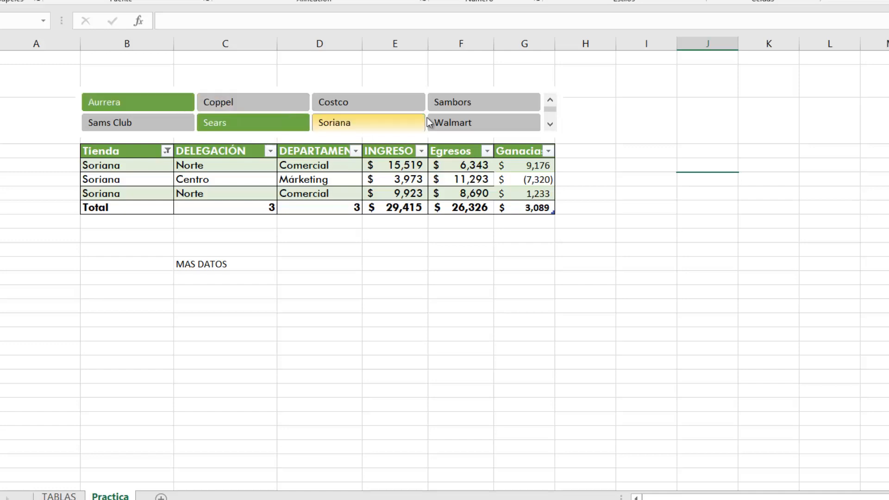
{"action": "left_click", "coordinate": [473, 122], "text": "ctrl"}
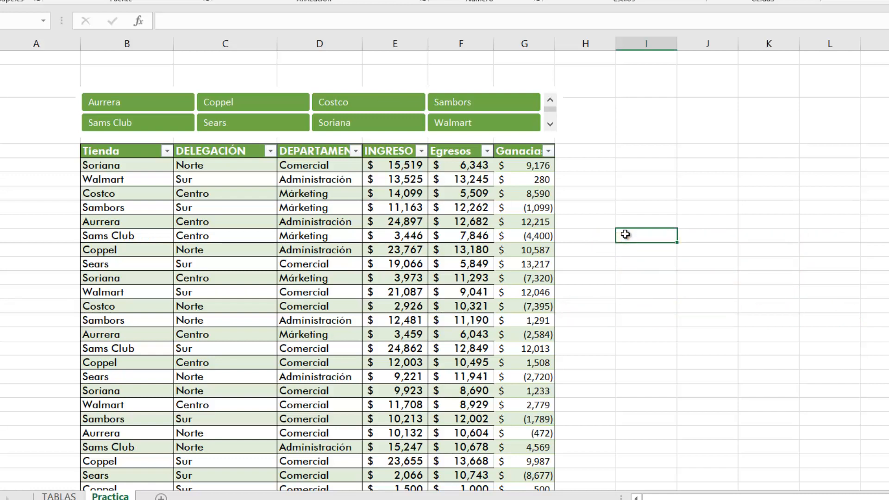
Step: Start a PivotTable that uses the cecati table as its data source
{"action": "scroll", "coordinate": [625, 234], "scroll_direction": "up", "scroll_amount": 1}
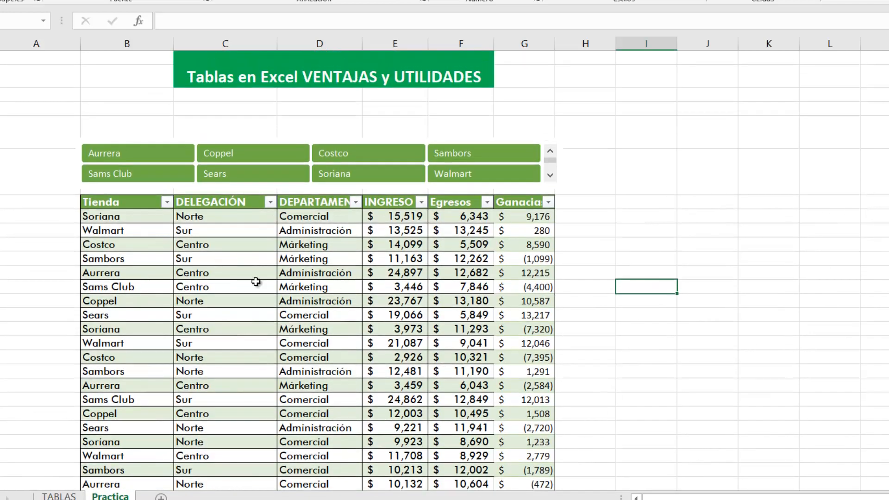
{"action": "left_click", "coordinate": [270, 260]}
{"action": "left_click", "coordinate": [312, 240]}
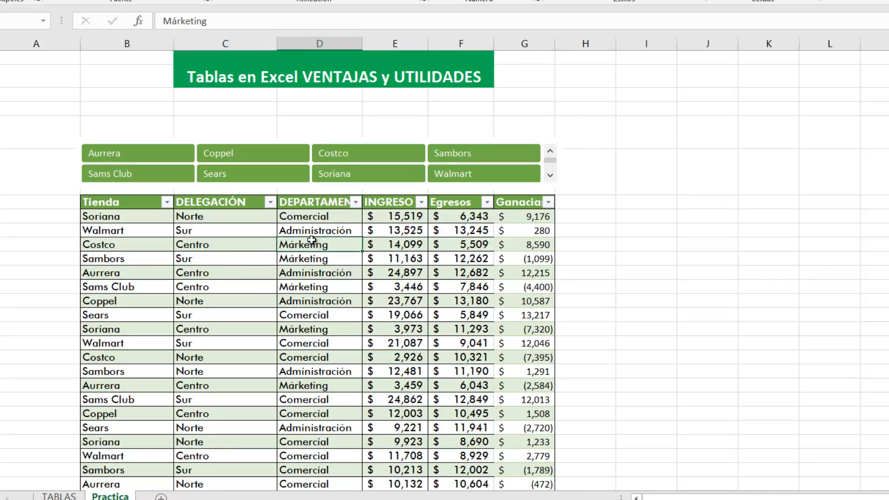
{"action": "left_click", "coordinate": [240, 242]}
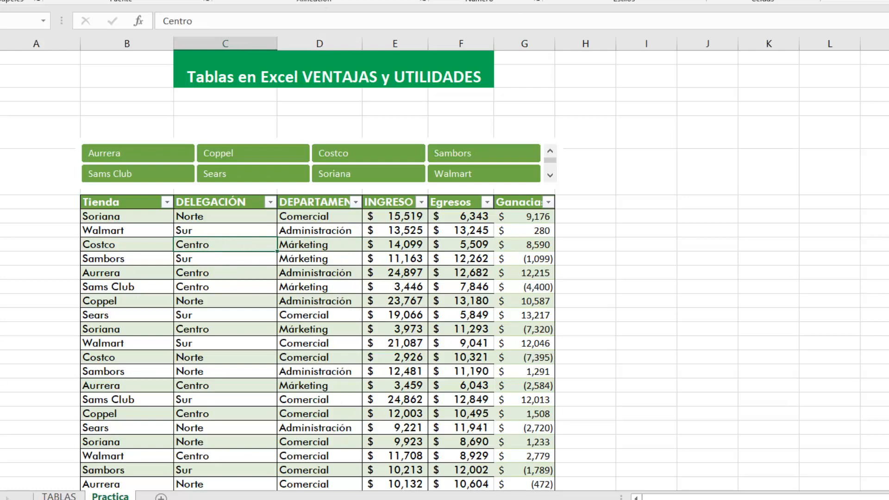
{"action": "left_click", "coordinate": [53, 1]}
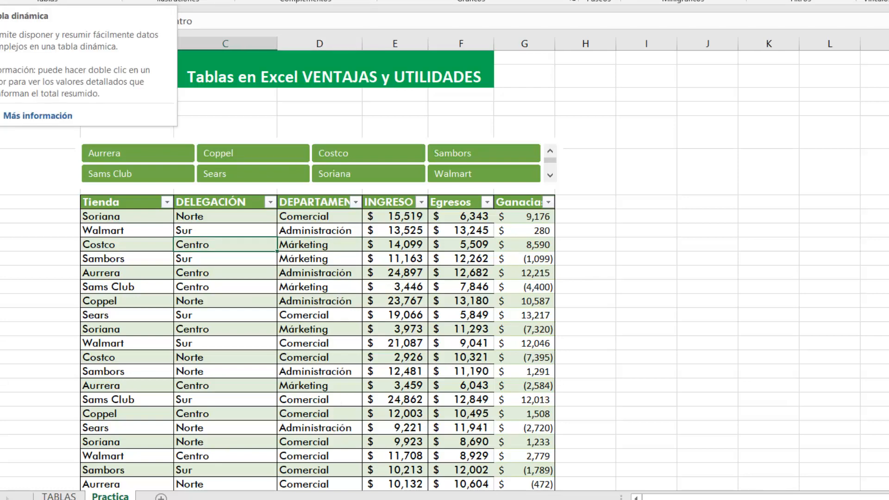
{"action": "left_click", "coordinate": [4, 1]}
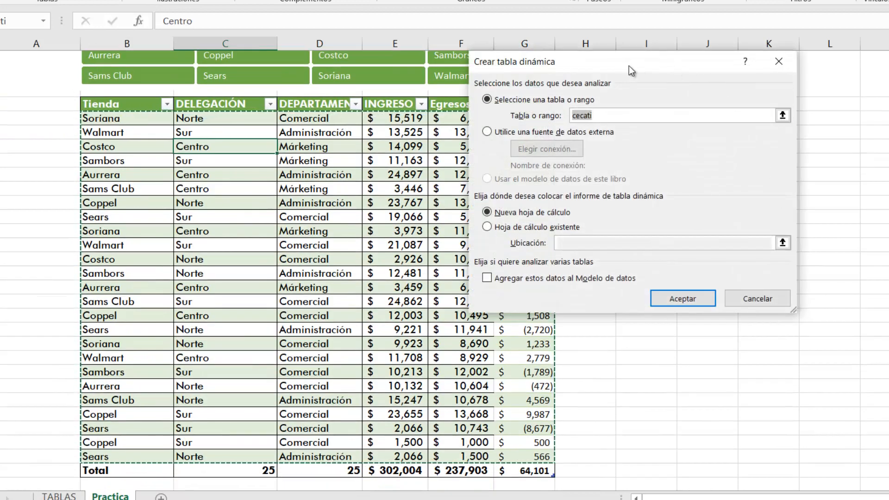
{"action": "left_click_drag", "start_coordinate": [629, 66], "coordinate": [727, 72]}
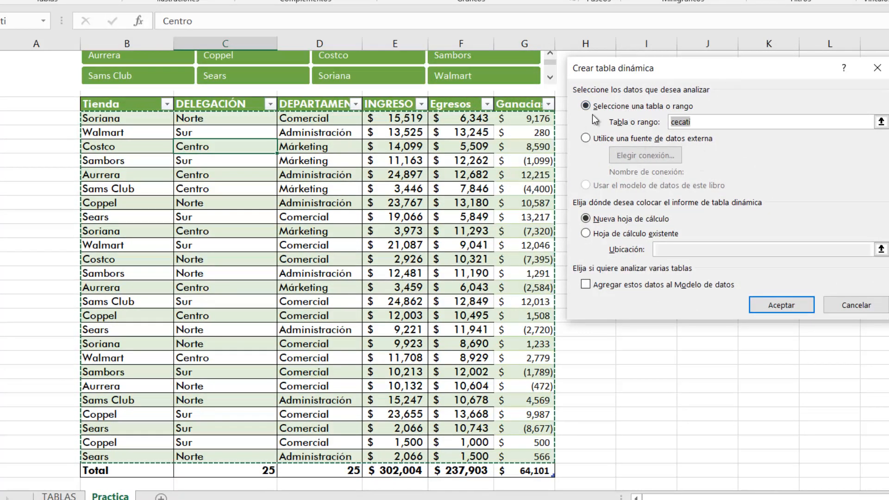
{"action": "left_click", "coordinate": [716, 124]}
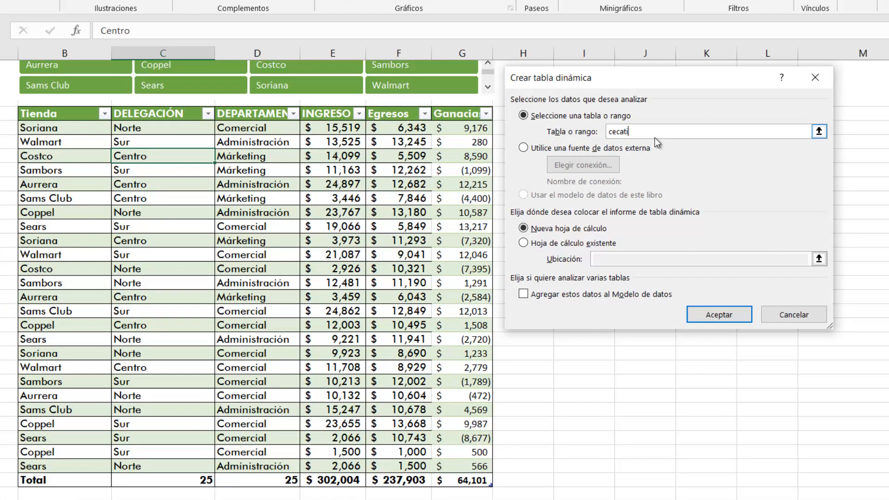
Step: Place the PivotTable on the existing worksheet at cell J7 and create it
{"action": "left_click", "coordinate": [524, 243]}
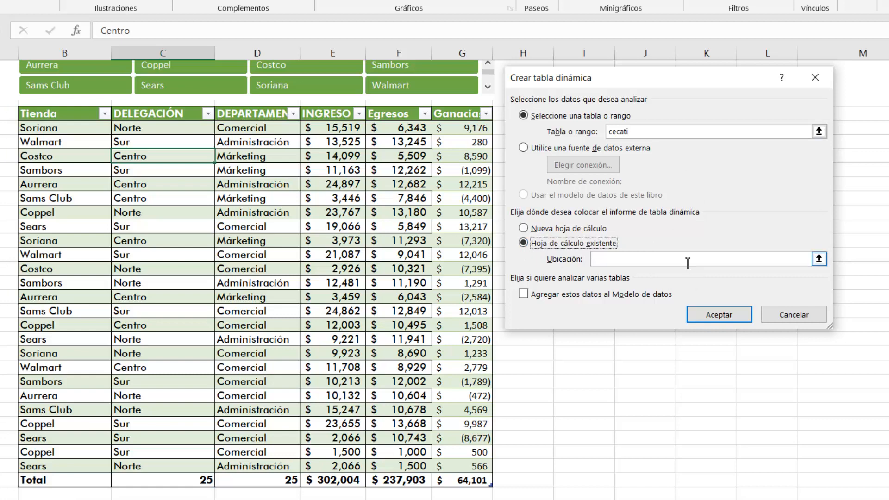
{"action": "left_click_drag", "start_coordinate": [708, 79], "coordinate": [225, 110]}
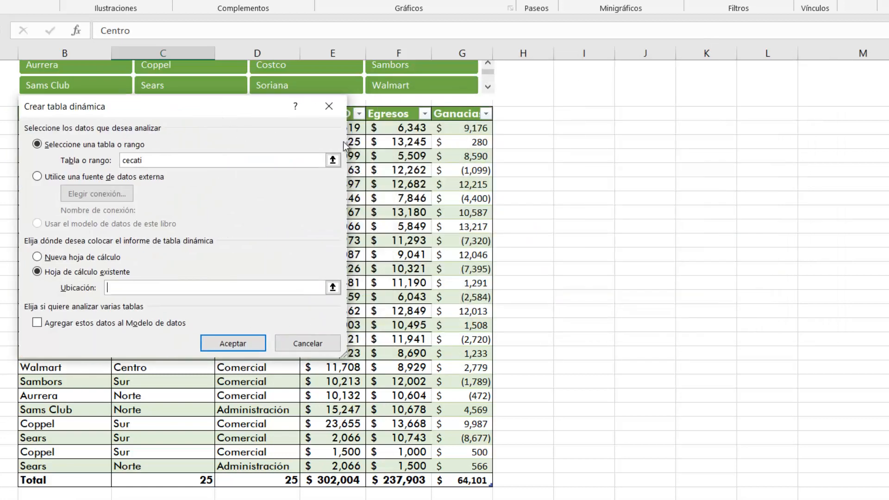
{"action": "left_click", "coordinate": [627, 114]}
{"action": "left_click", "coordinate": [233, 343]}
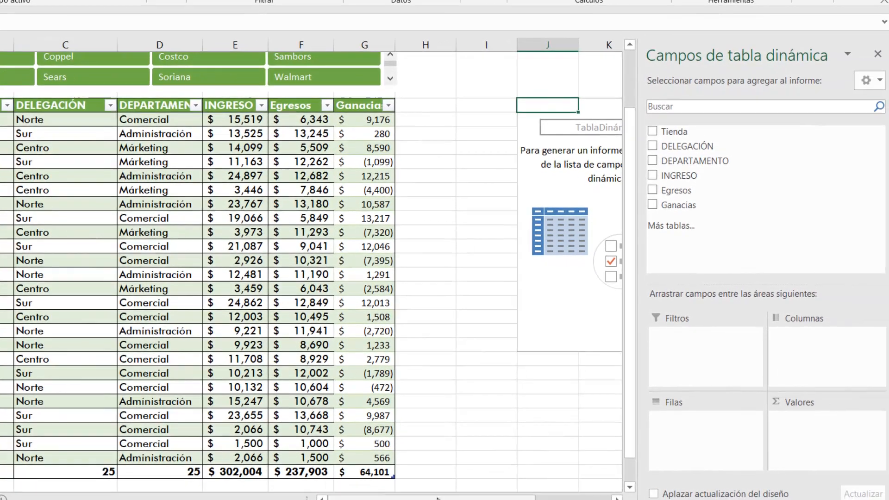
Step: Add DELEGACIÓN to the PivotTable's rows and Ganacias to its values
{"action": "left_click_drag", "start_coordinate": [434, 498], "coordinate": [472, 498]}
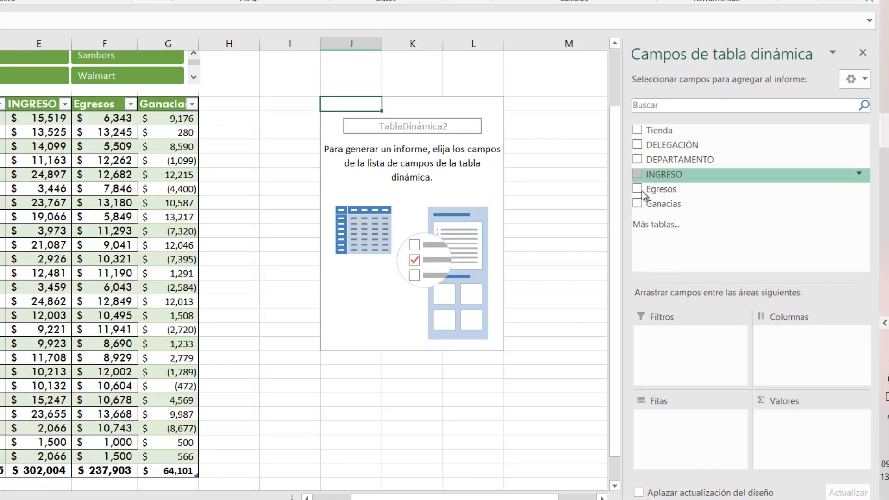
{"action": "left_click", "coordinate": [637, 145]}
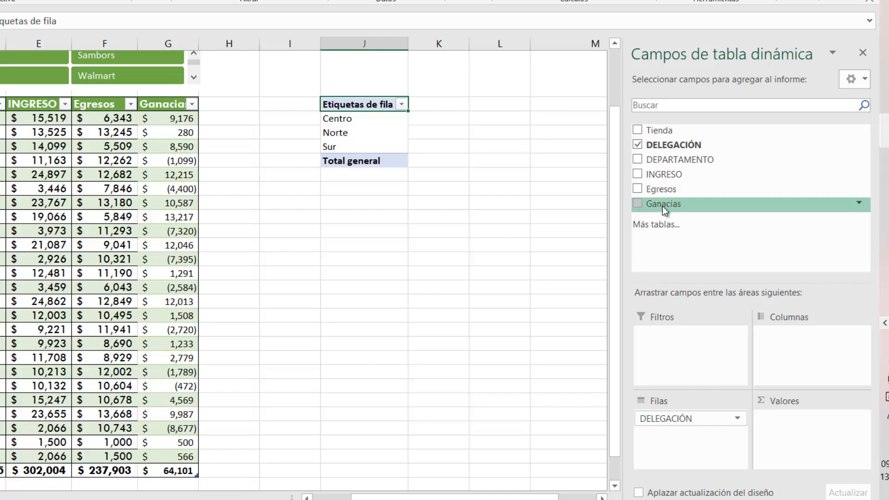
{"action": "left_click_drag", "start_coordinate": [665, 211], "coordinate": [793, 458]}
{"action": "left_click", "coordinate": [439, 231]}
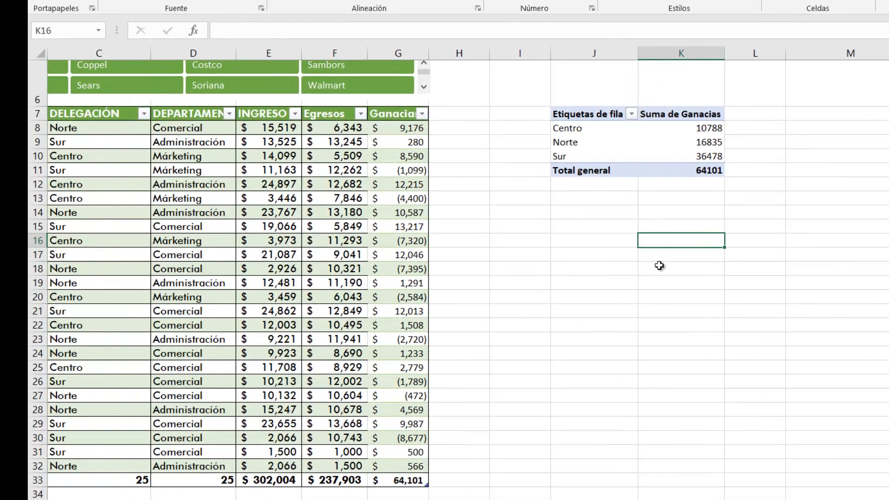
{"action": "left_click", "coordinate": [659, 265]}
{"action": "scroll", "coordinate": [44, 230], "scroll_direction": "up", "scroll_amount": 1}
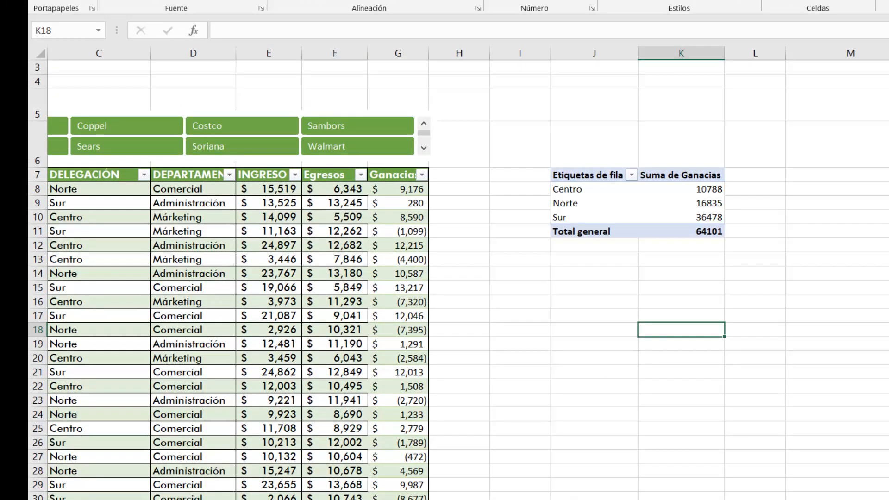
Step: Use the Tienda slicer to exclude Coppel, switch to showing only Coppel, and add Soriana and Walmart to the selection
{"action": "left_click_drag", "start_coordinate": [847, 498], "coordinate": [819, 498]}
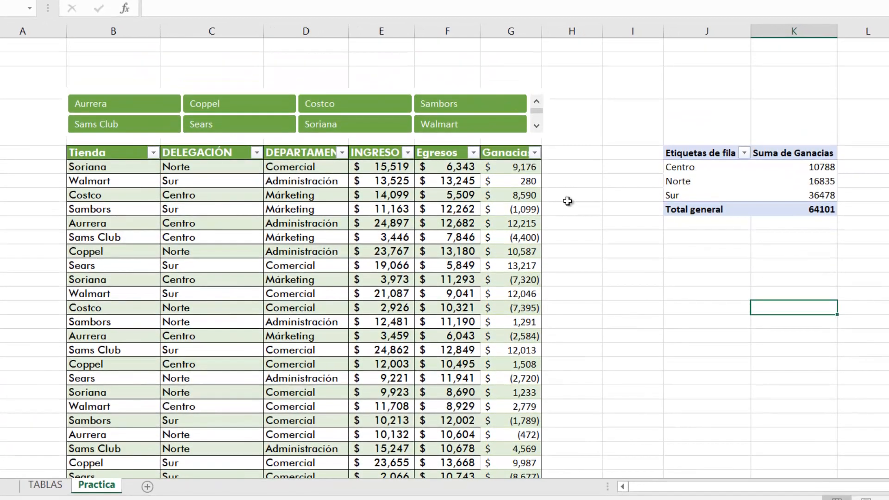
{"action": "left_click", "coordinate": [584, 202]}
{"action": "left_click", "coordinate": [608, 211]}
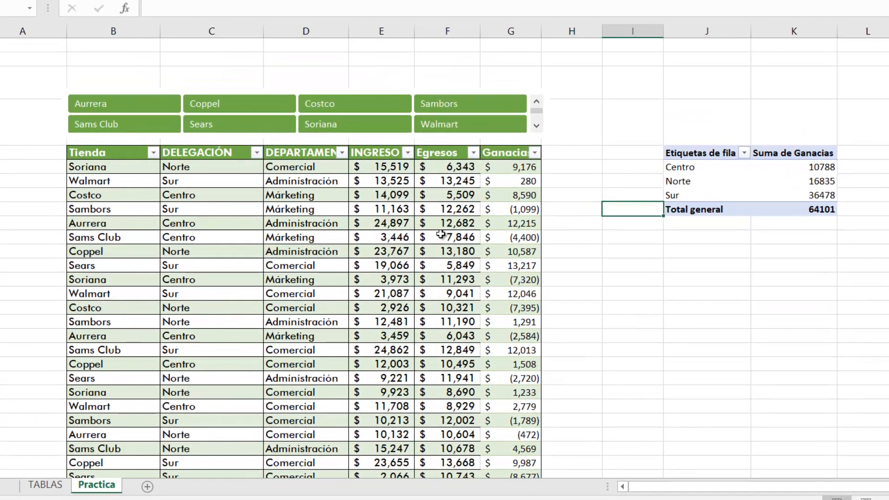
{"action": "left_click", "coordinate": [376, 222]}
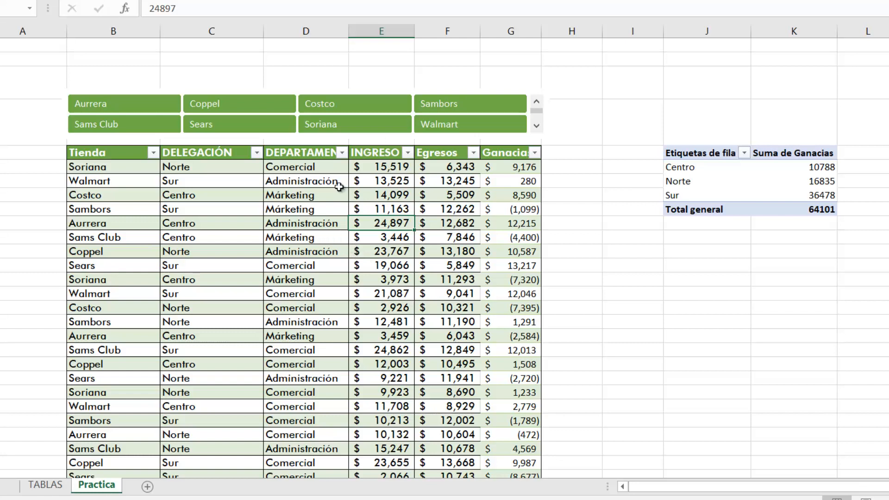
{"action": "left_click", "coordinate": [240, 100], "text": "ctrl"}
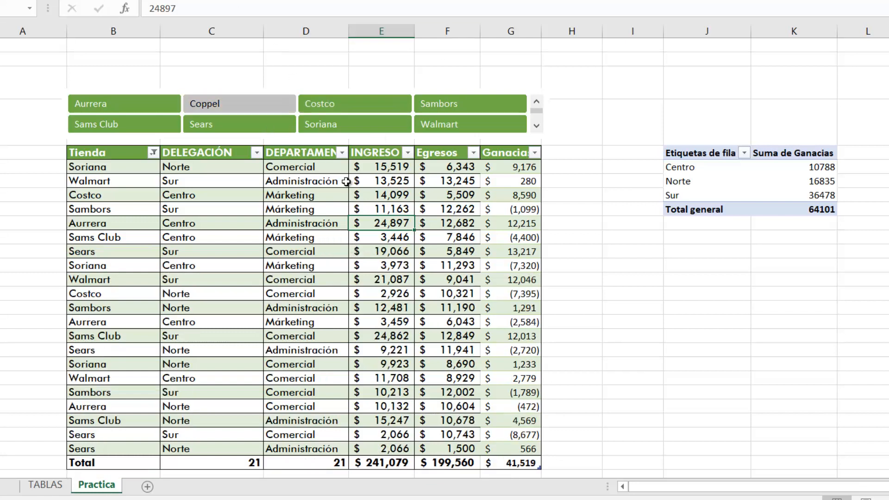
{"action": "left_click", "coordinate": [257, 111]}
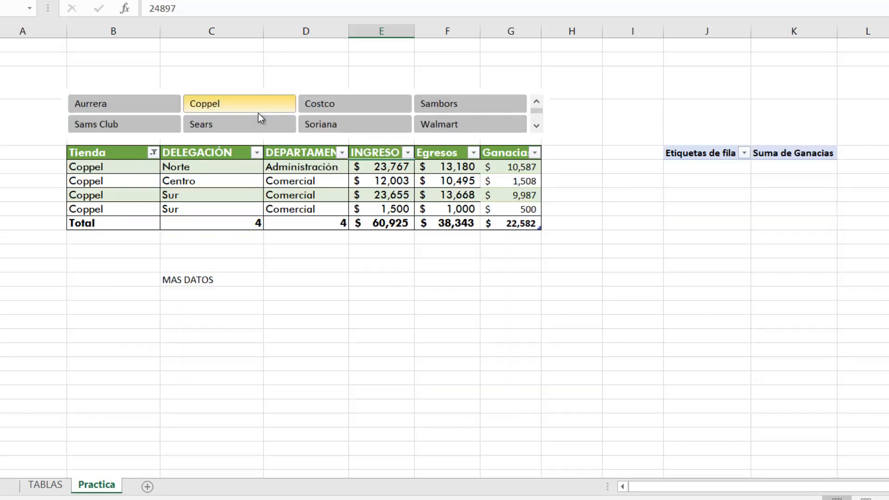
{"action": "left_click", "coordinate": [337, 128], "text": "ctrl"}
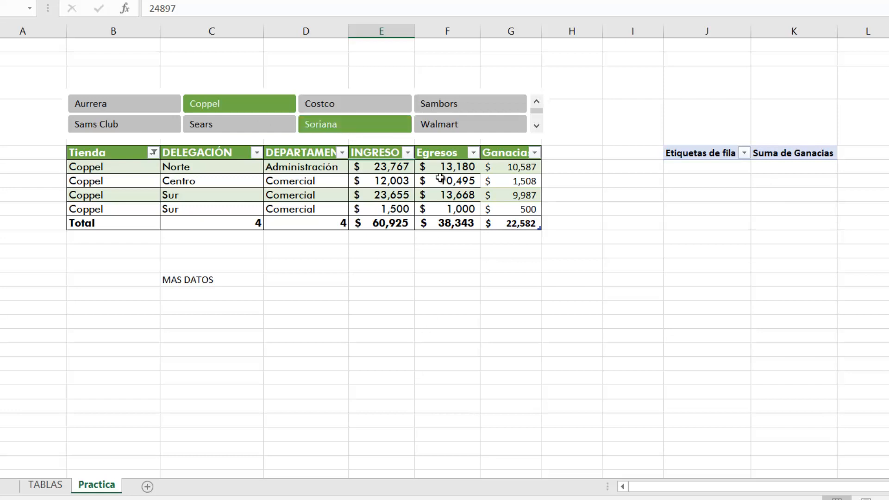
{"action": "left_click", "coordinate": [457, 126], "text": "ctrl"}
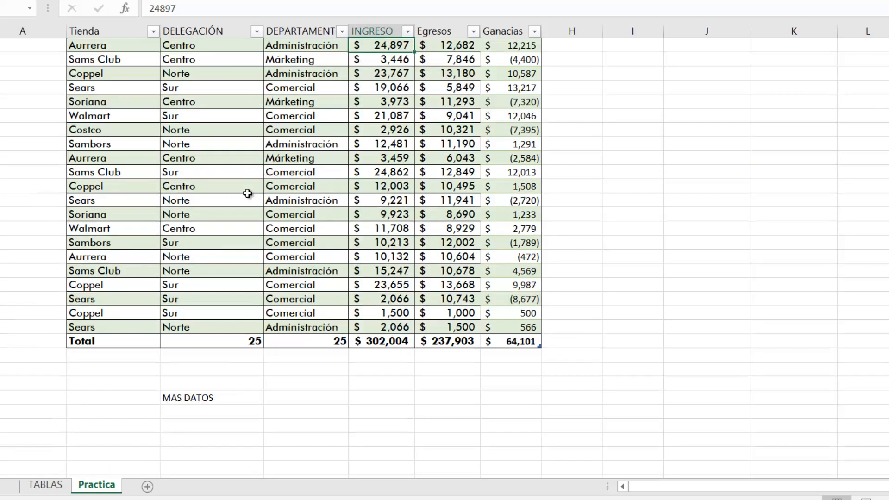
{"action": "scroll", "coordinate": [246, 192], "scroll_direction": "down", "scroll_amount": 1}
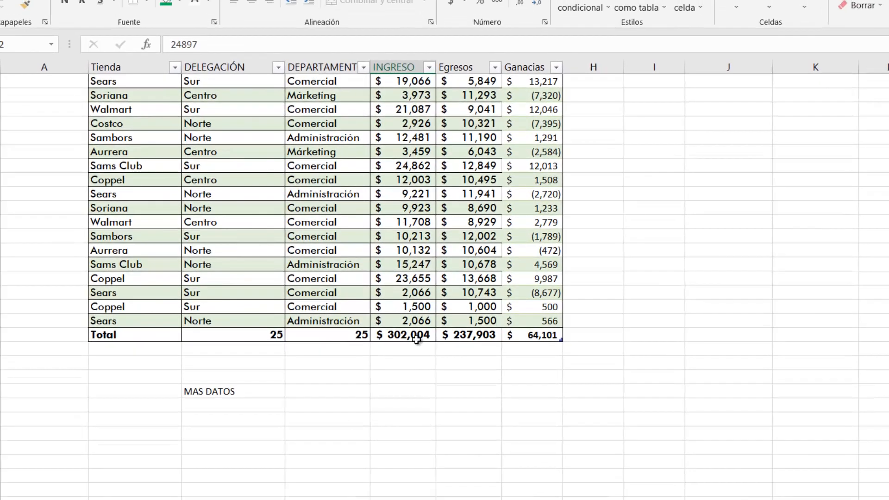
Step: Turn off the totals row of the store table
{"action": "left_click", "coordinate": [417, 341]}
{"action": "left_click", "coordinate": [418, 324]}
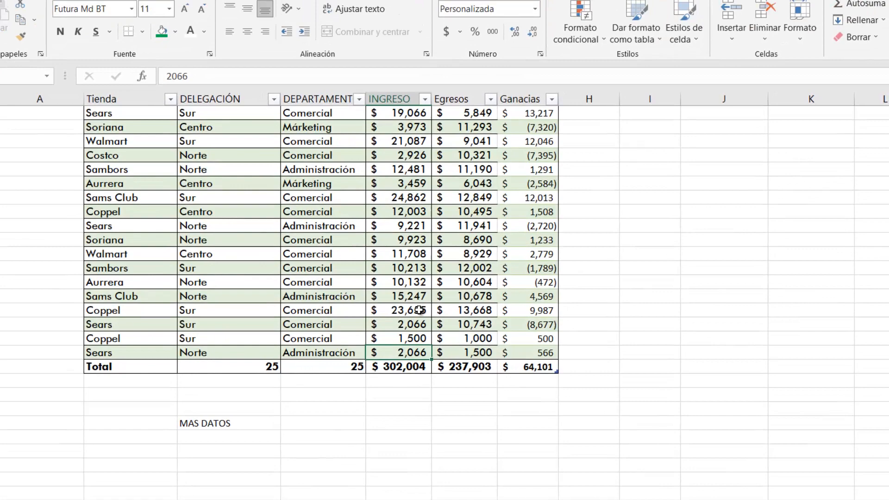
{"action": "left_click", "coordinate": [410, 208]}
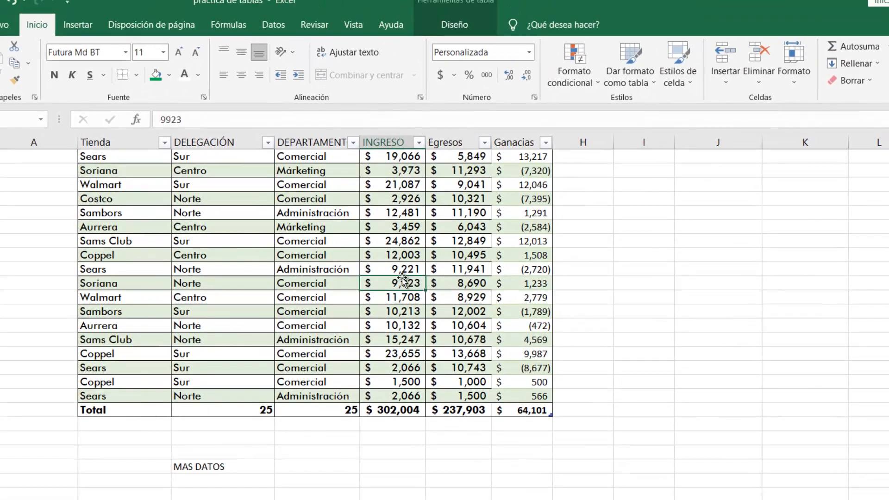
{"action": "scroll", "coordinate": [412, 213], "scroll_direction": "up", "scroll_amount": 4}
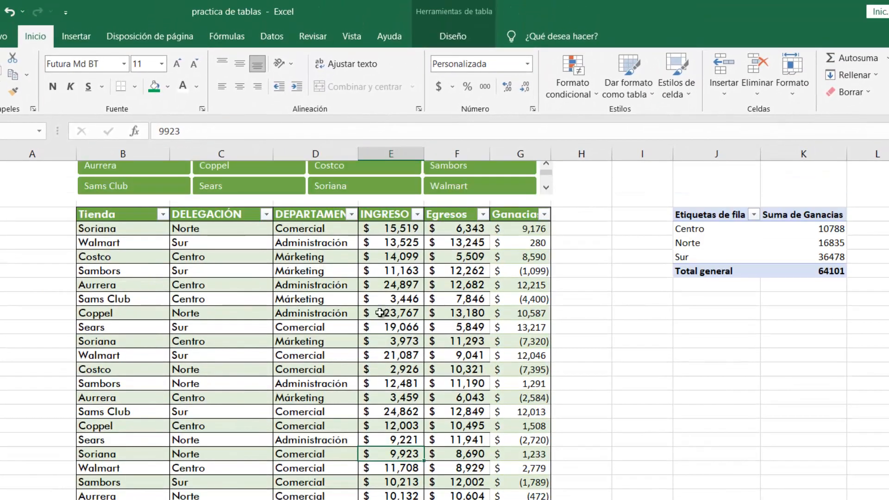
{"action": "left_click", "coordinate": [352, 281]}
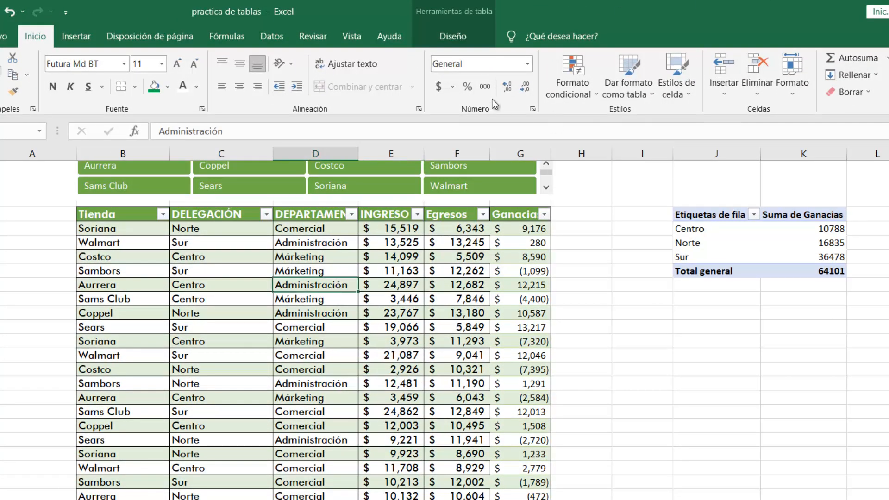
{"action": "left_click", "coordinate": [452, 36]}
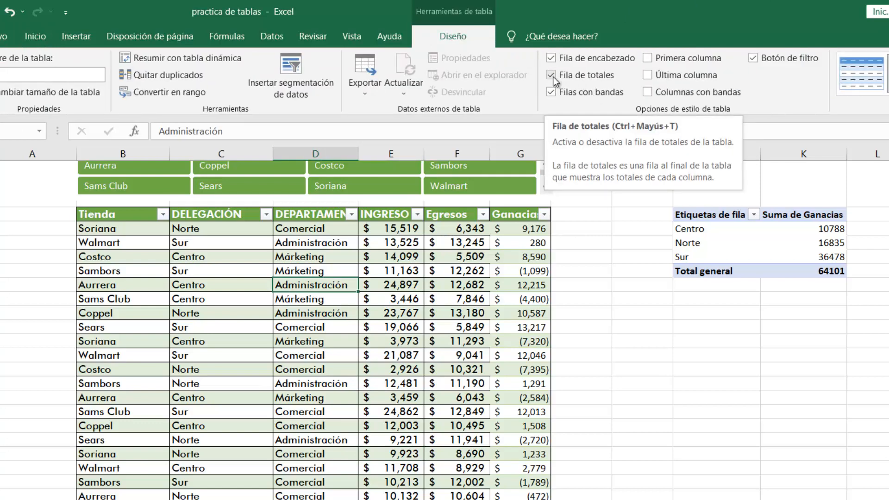
{"action": "left_click", "coordinate": [552, 77]}
Step: Copy the table's last three rows (Sears, Coppel, Sears) and paste them directly below the table as new records
{"action": "scroll", "coordinate": [444, 324], "scroll_direction": "down", "scroll_amount": 1}
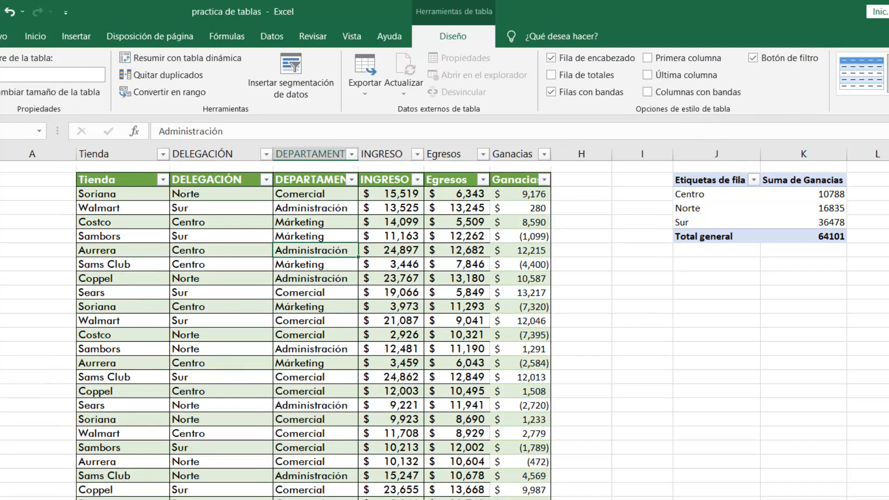
{"action": "scroll", "coordinate": [155, 482], "scroll_direction": "down", "scroll_amount": 2}
{"action": "left_click", "coordinate": [119, 463]}
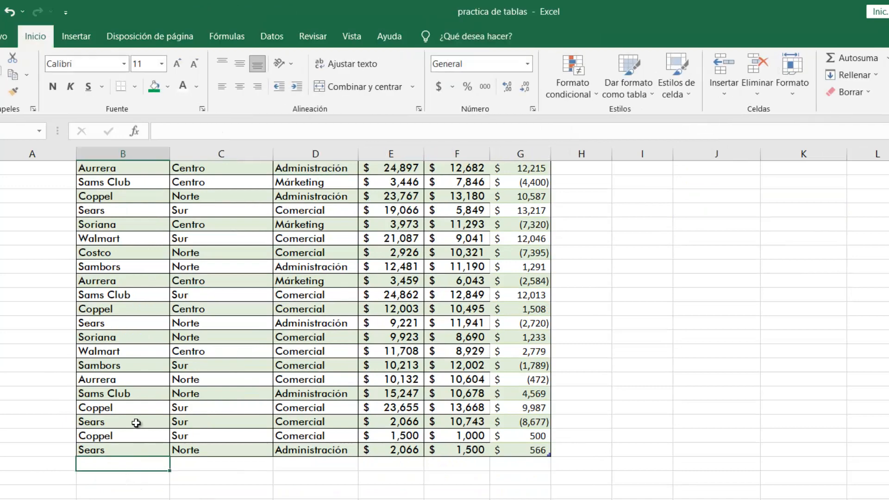
{"action": "left_click_drag", "start_coordinate": [135, 421], "coordinate": [532, 447]}
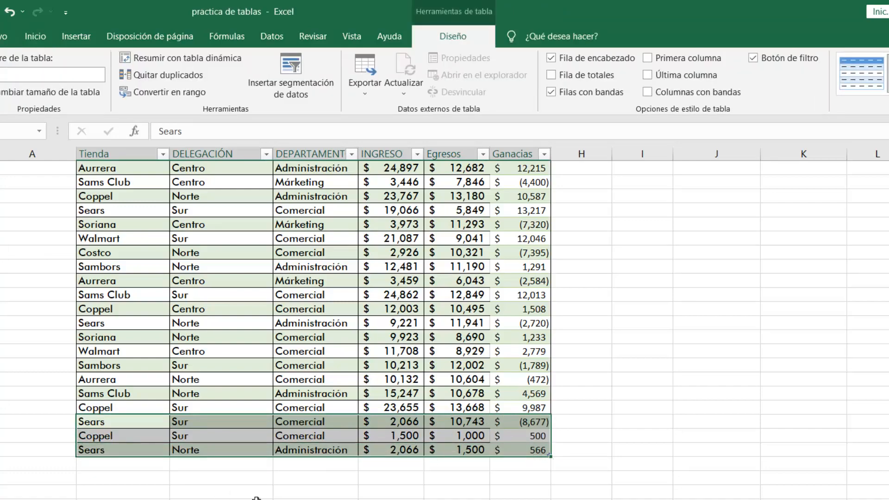
{"action": "key", "text": "ctrl+c"}
{"action": "left_click", "coordinate": [109, 463]}
{"action": "key", "text": "ctrl+v"}
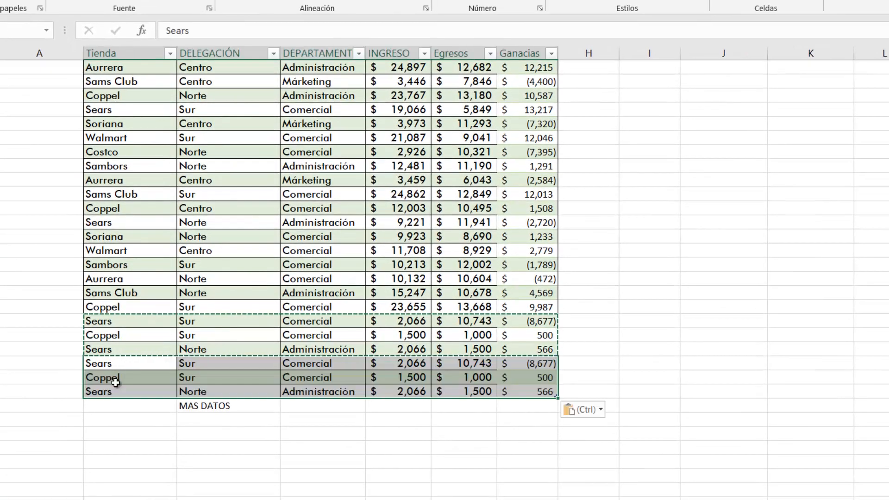
{"action": "left_click", "coordinate": [234, 406]}
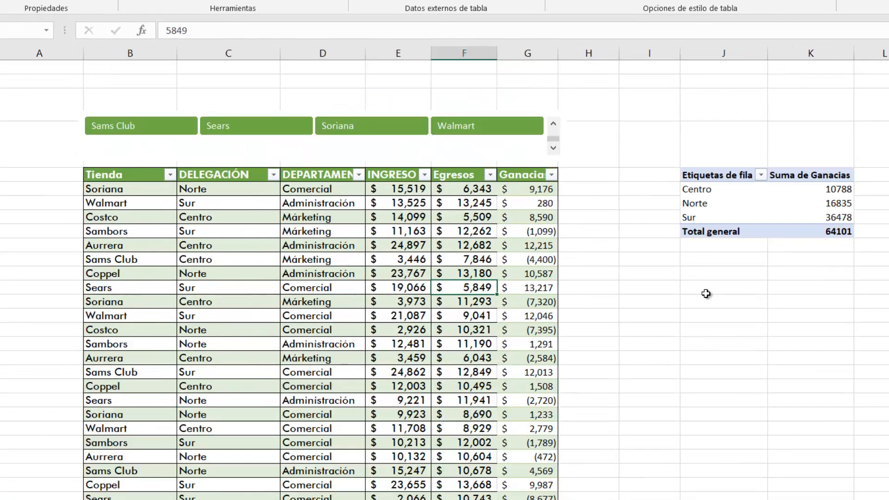
Step: Refresh the PivotTable so it includes the records added to the store table
{"action": "left_click", "coordinate": [705, 290]}
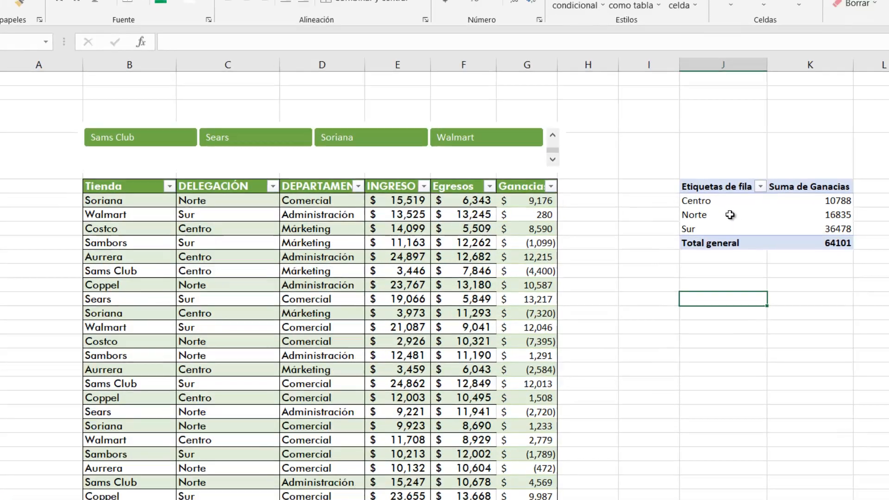
{"action": "left_click", "coordinate": [730, 199]}
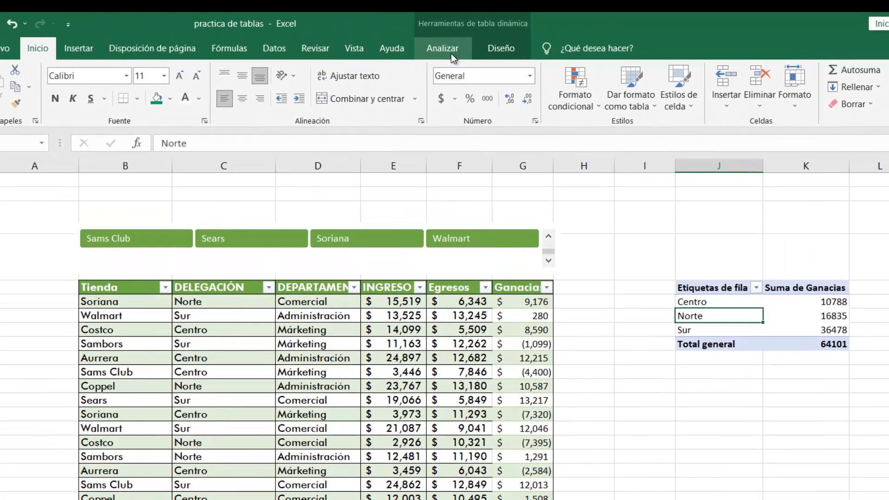
{"action": "left_click", "coordinate": [449, 25]}
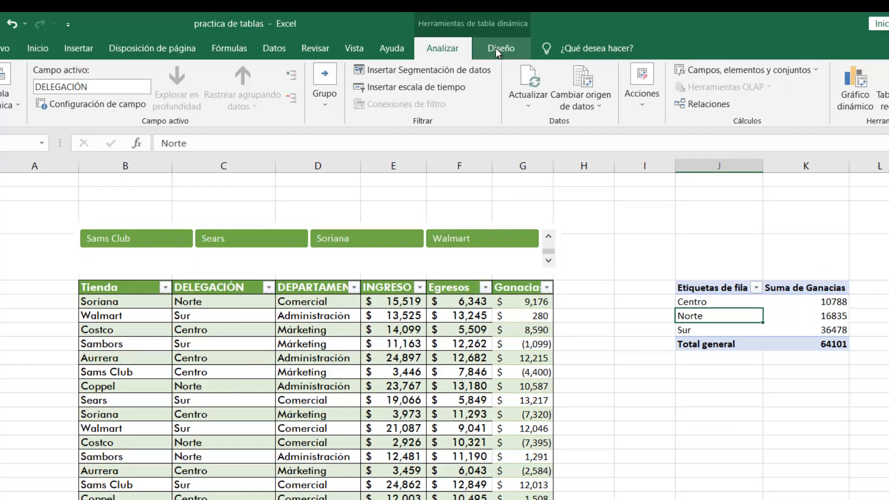
{"action": "left_click", "coordinate": [496, 48]}
{"action": "left_click", "coordinate": [462, 49]}
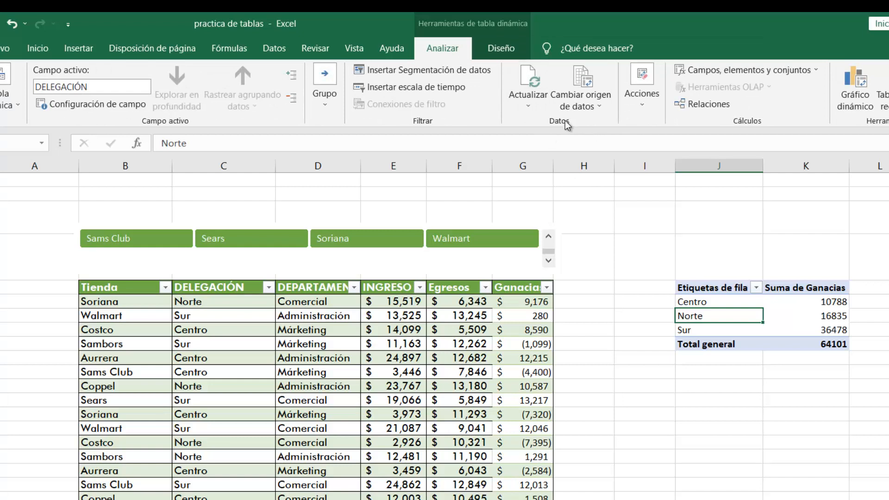
{"action": "left_click", "coordinate": [535, 83]}
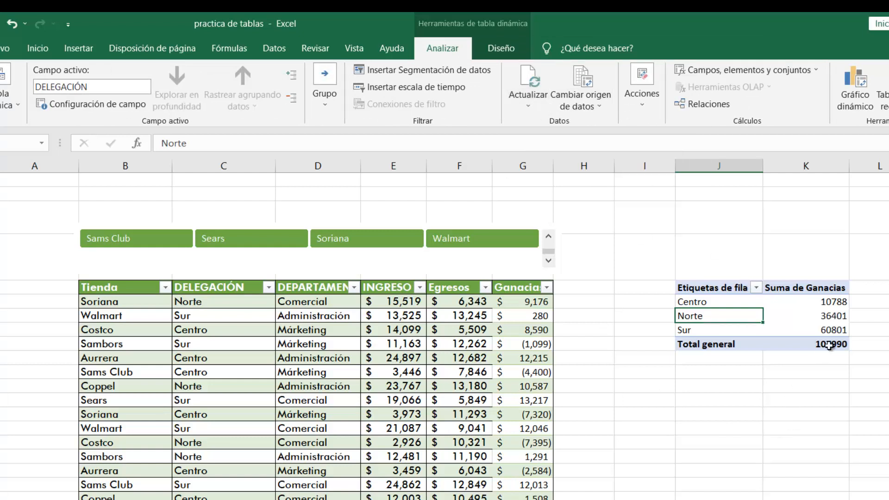
Step: Compare the PivotTable's grand total of Ganacias with the Ganacias total in the store table's totals row
{"action": "left_click_drag", "start_coordinate": [824, 344], "coordinate": [727, 292]}
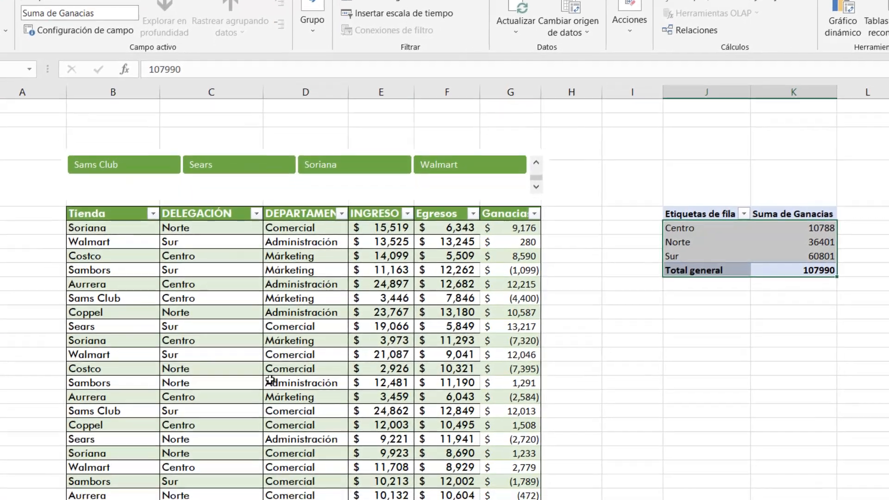
{"action": "scroll", "coordinate": [422, 324], "scroll_direction": "down", "scroll_amount": 3}
{"action": "left_click", "coordinate": [437, 290]}
{"action": "left_click", "coordinate": [505, 458]}
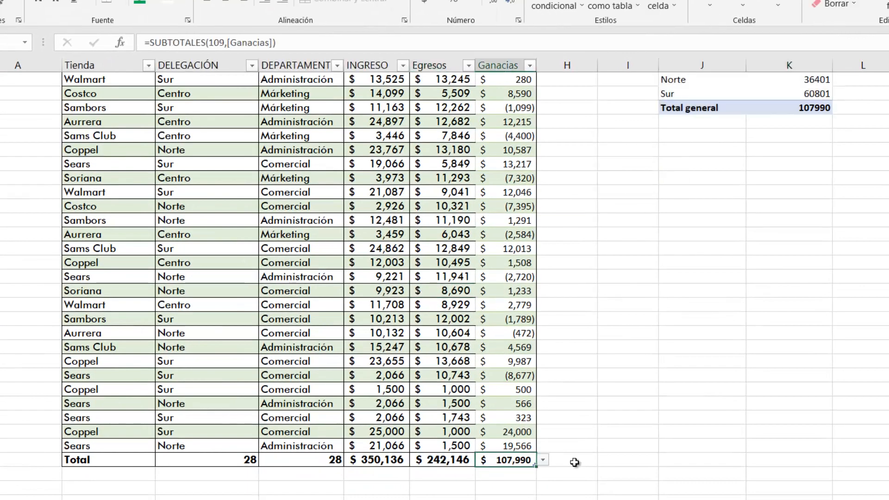
{"action": "left_click", "coordinate": [810, 106]}
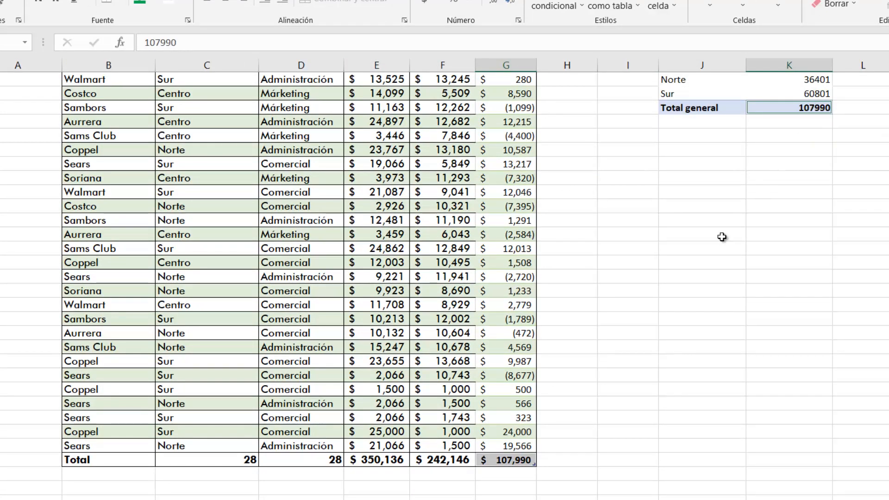
{"action": "left_click", "coordinate": [419, 347]}
{"action": "scroll", "coordinate": [420, 348], "scroll_direction": "up", "scroll_amount": 4}
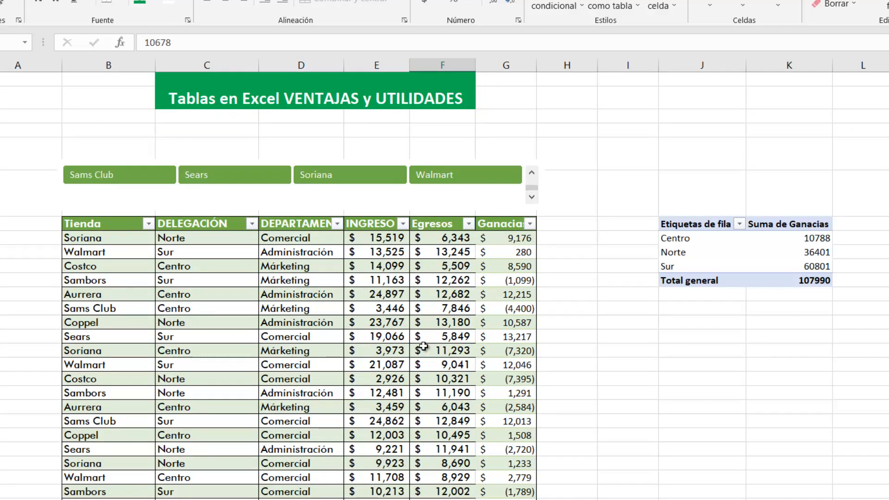